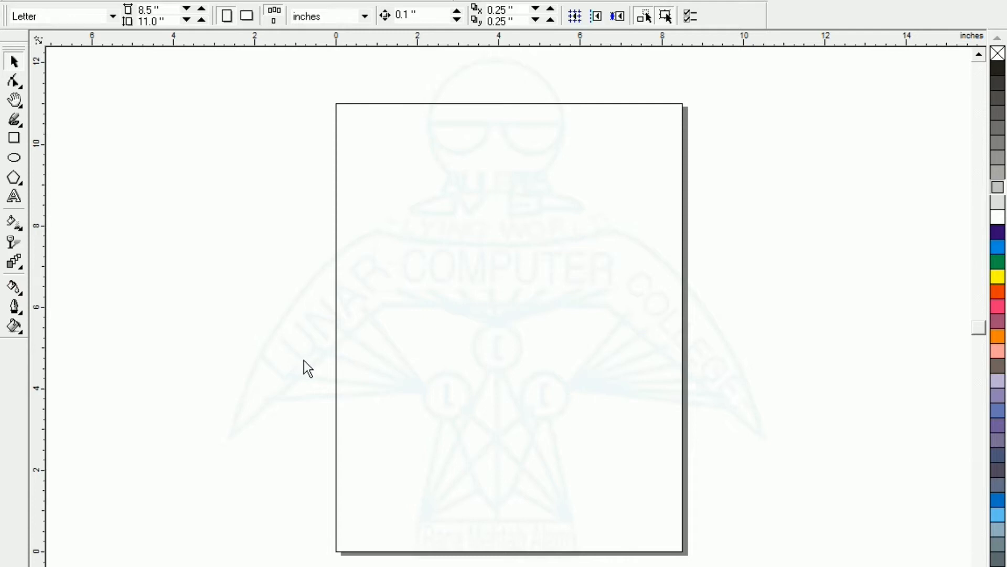
- Draw a rectangle about 2.3 × 2.3 in and an overlapping ellipse about 3 × 1.9 in, rotating the ellipse to about 29°
click(14, 138)
drag(414, 179, 507, 273)
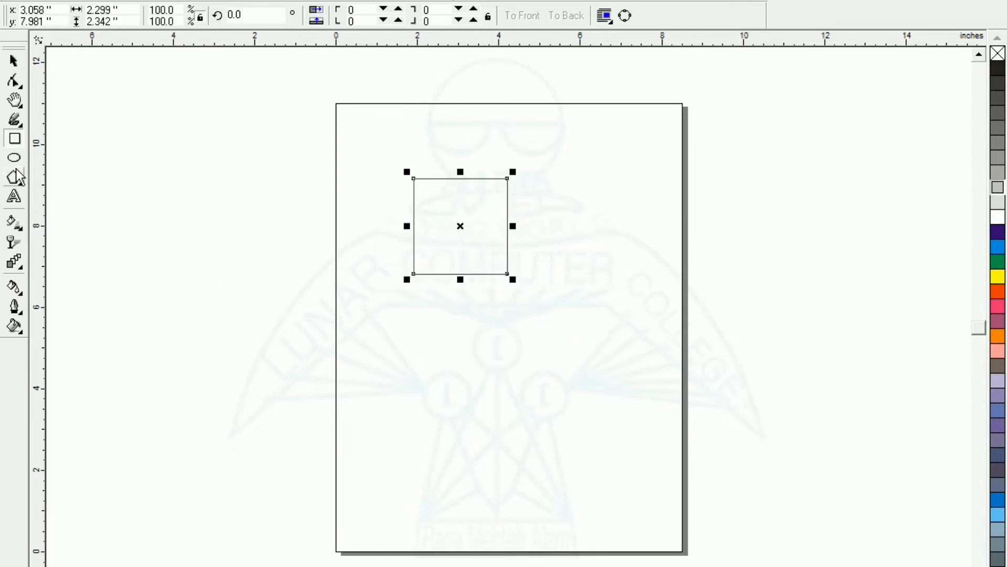
click(14, 158)
drag(454, 163, 577, 242)
click(517, 204)
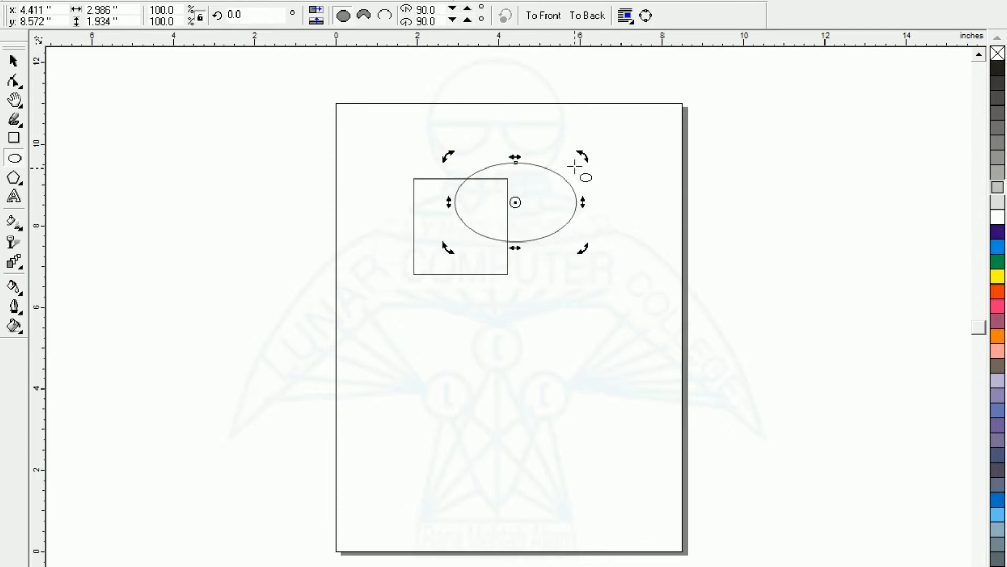
drag(583, 158, 566, 101)
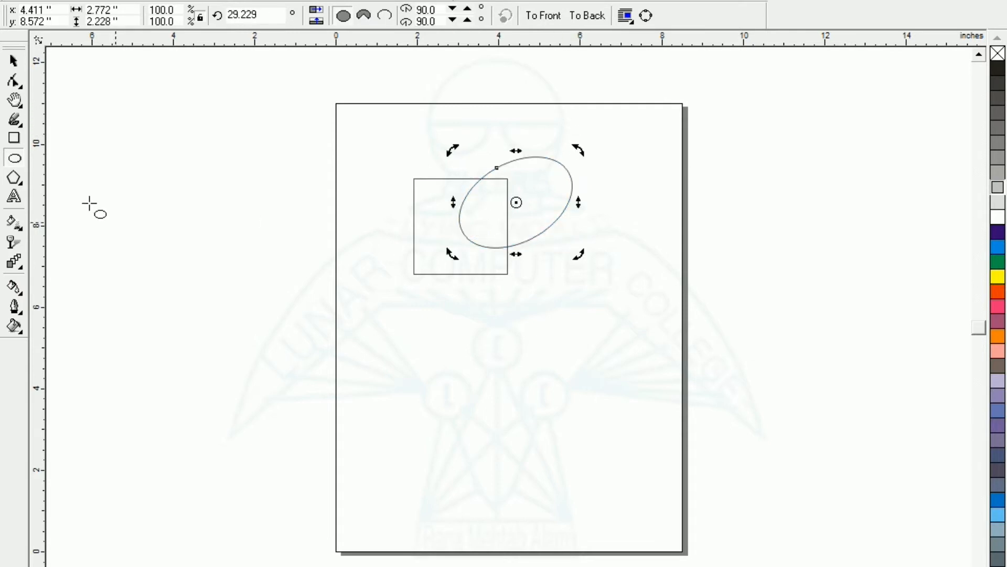
- Draw a pentagon about 1.2 × 1.1 in, rotate it to about 300°, and reduce it to 3 sides
click(17, 178)
drag(569, 329, 617, 375)
click(590, 351)
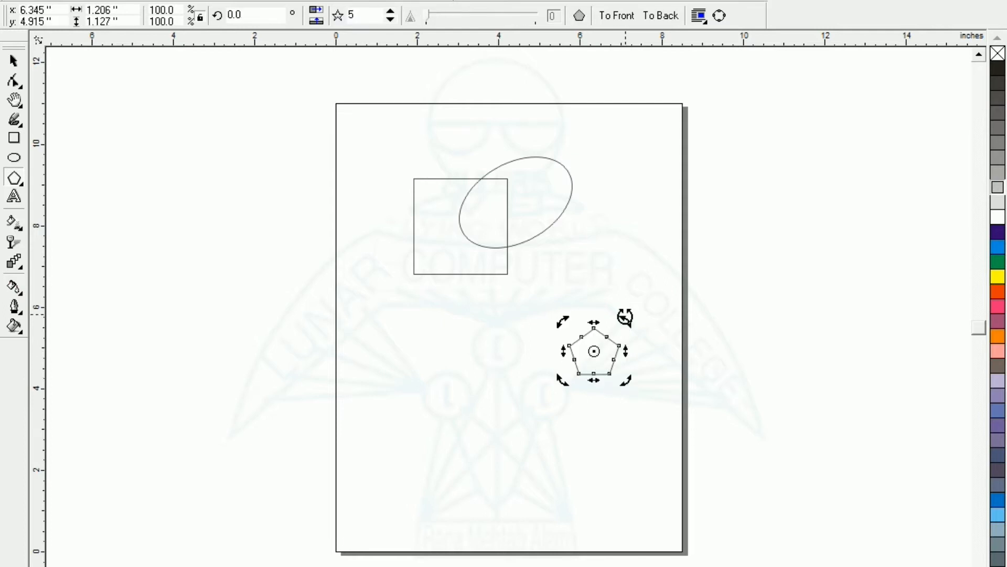
drag(625, 318, 650, 364)
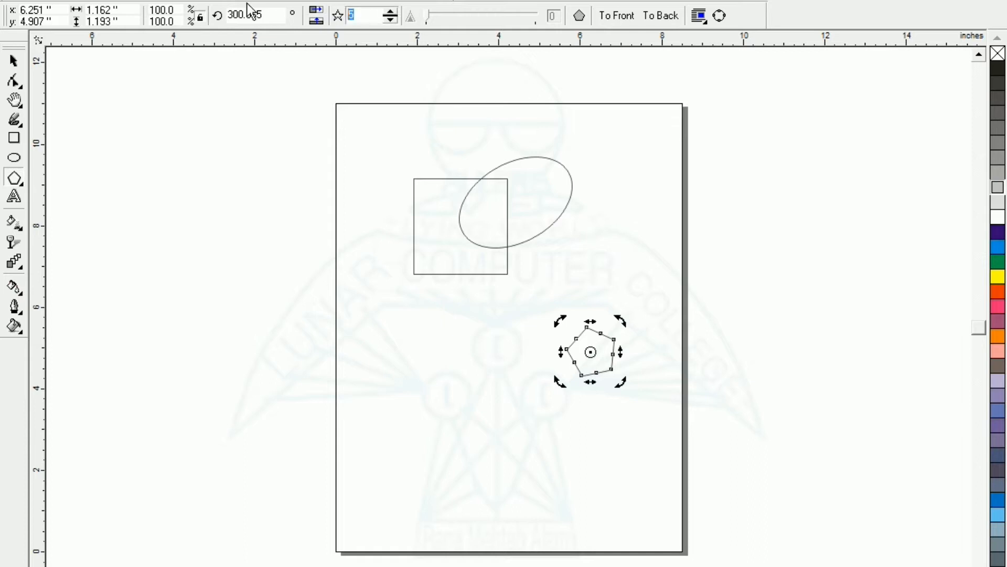
text(3)
key(Return)
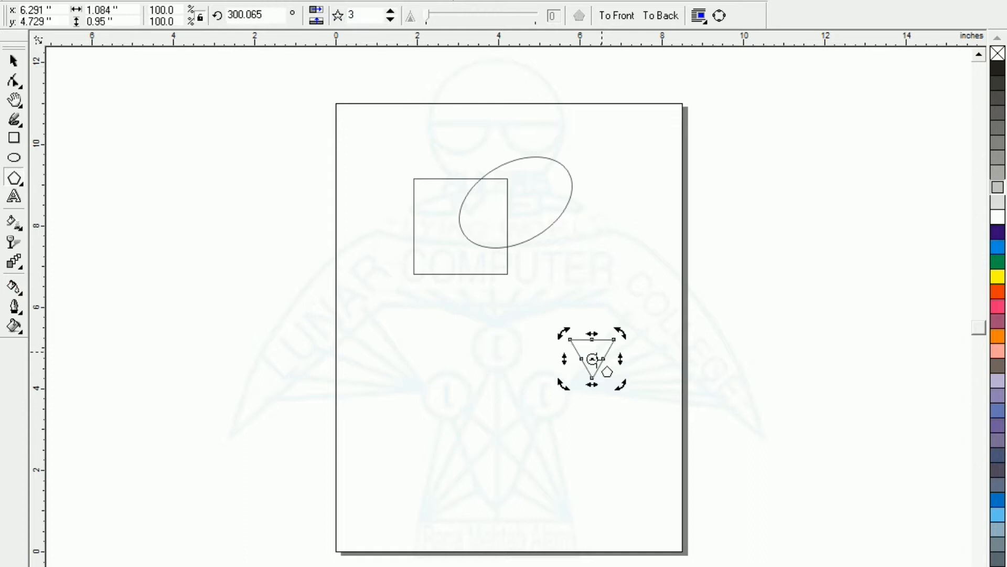
- Move the triangle onto the upper-right end of the tilted ellipse as a beak
click(13, 61)
click(618, 395)
click(596, 365)
drag(592, 358, 567, 180)
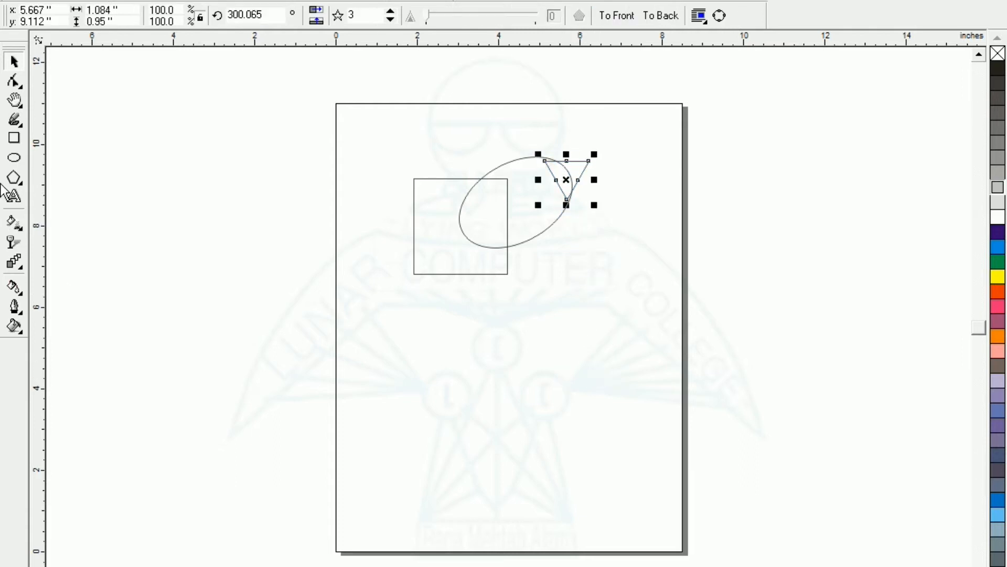
- Draw a body ellipse about 5.3 × 4 in and two narrow leg ellipses about 0.45 × 1.4 in at its lower edge
click(14, 157)
drag(328, 185, 544, 351)
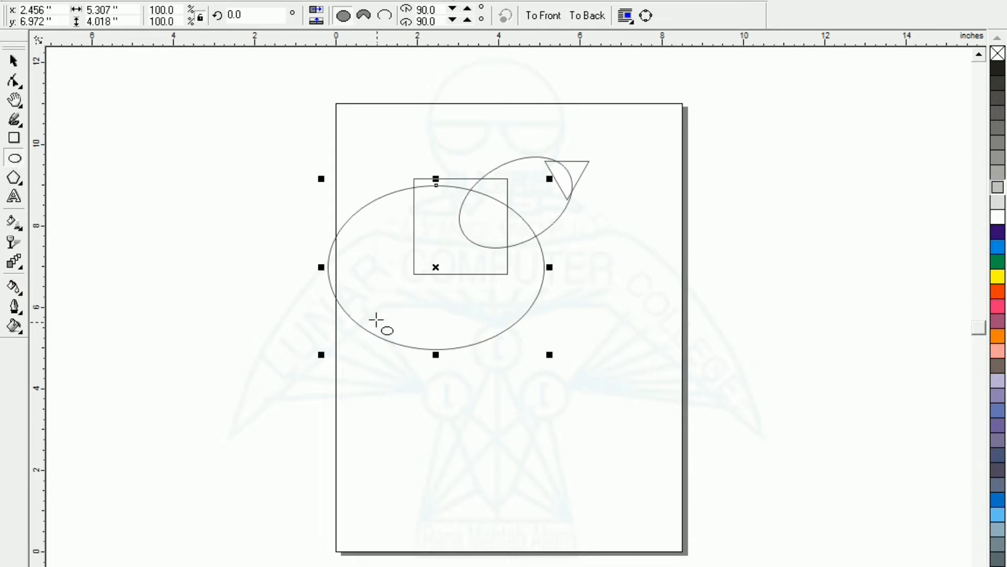
drag(363, 313, 468, 355)
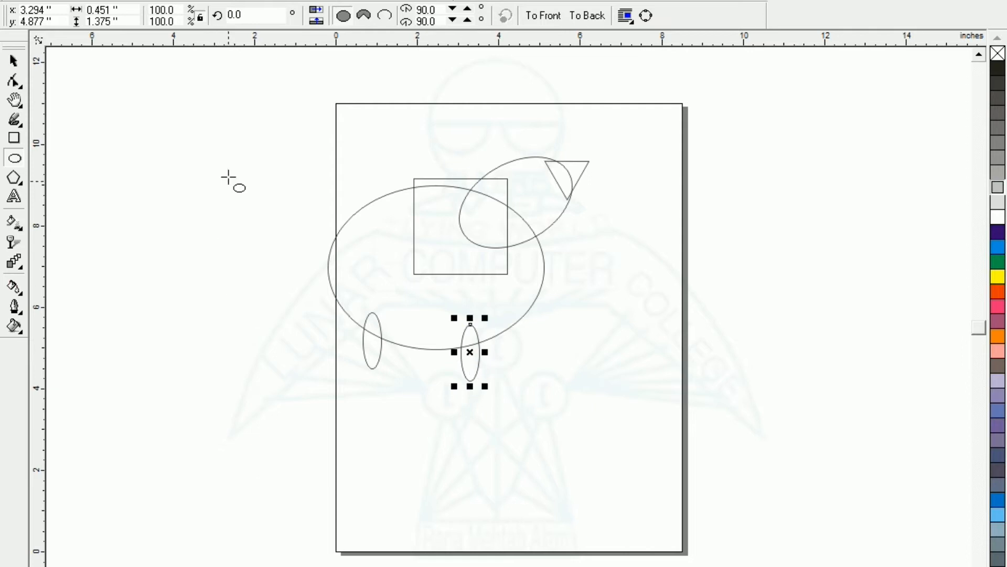
- Delete the rectangle, and shift the head ellipse with its triangle beak down and right onto the body
click(13, 60)
click(272, 137)
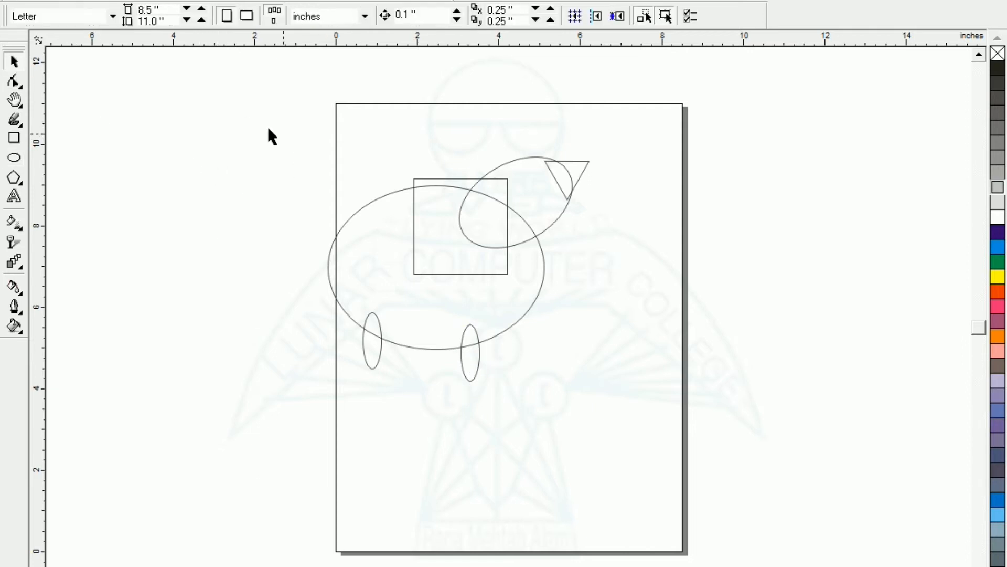
click(456, 178)
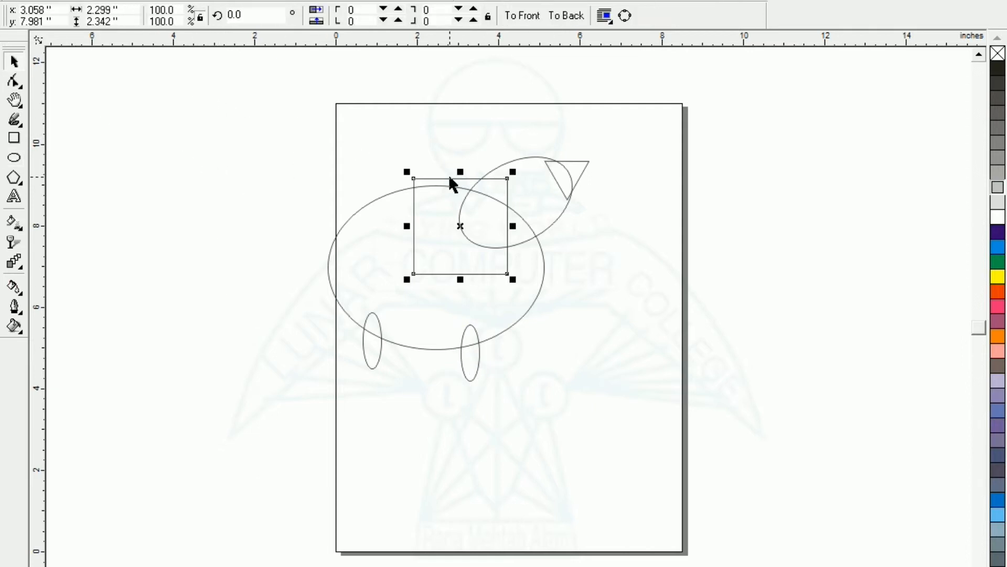
key(Delete)
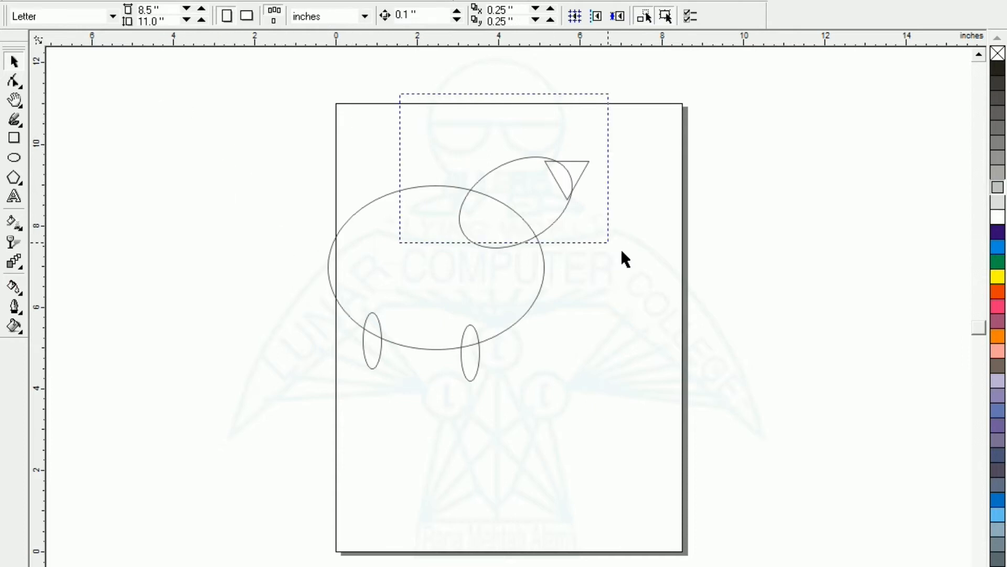
drag(625, 259, 622, 257)
drag(524, 204, 539, 236)
- Draw a tail ellipse, tilt it, and place it overlapping the body's upper-left edge
click(14, 157)
drag(264, 199, 354, 281)
click(315, 228)
click(18, 64)
drag(314, 231, 326, 247)
click(216, 206)
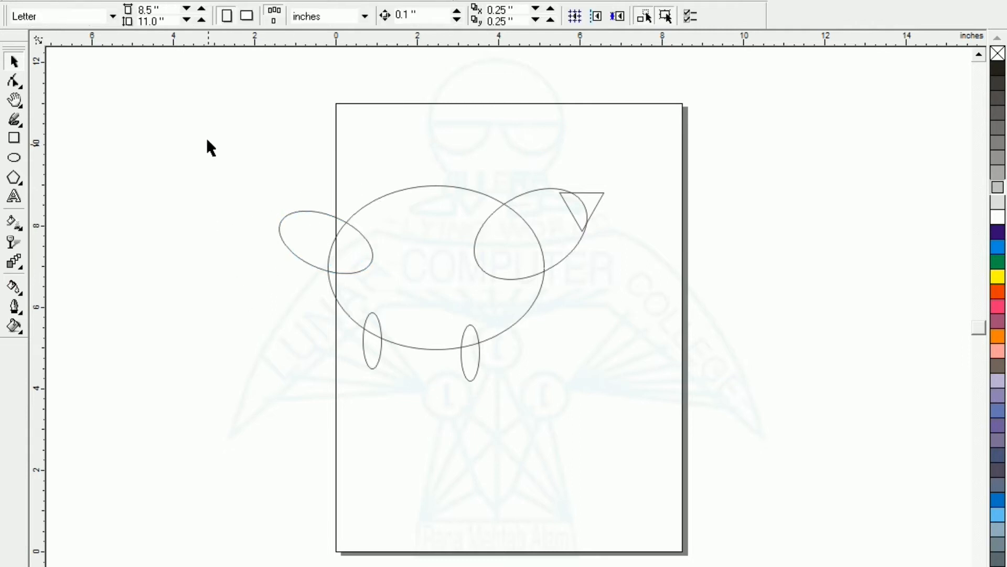
- Weld all the bird's shapes into a single outline and move it fully onto the page
drag(181, 93, 737, 457)
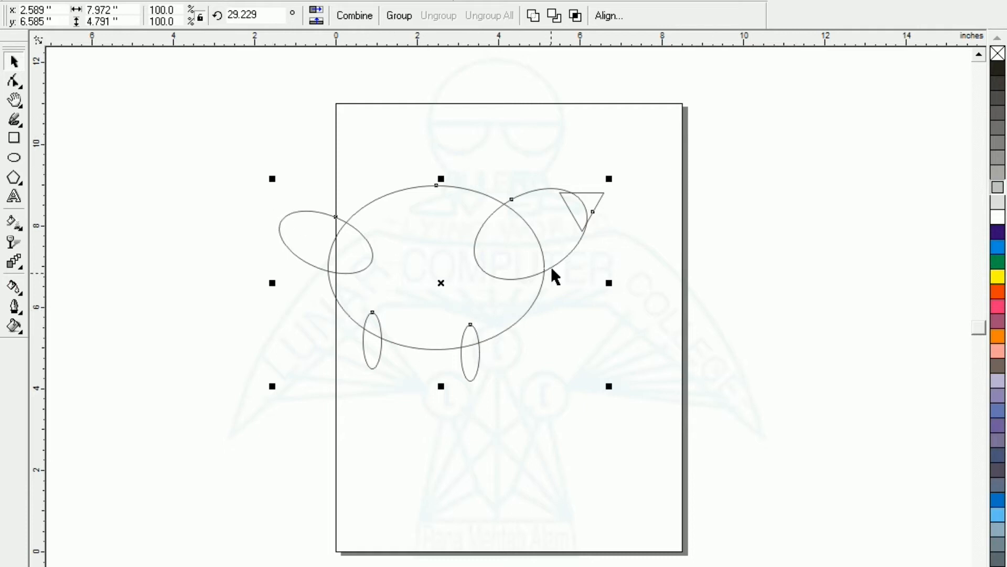
click(579, 207)
drag(209, 125, 627, 409)
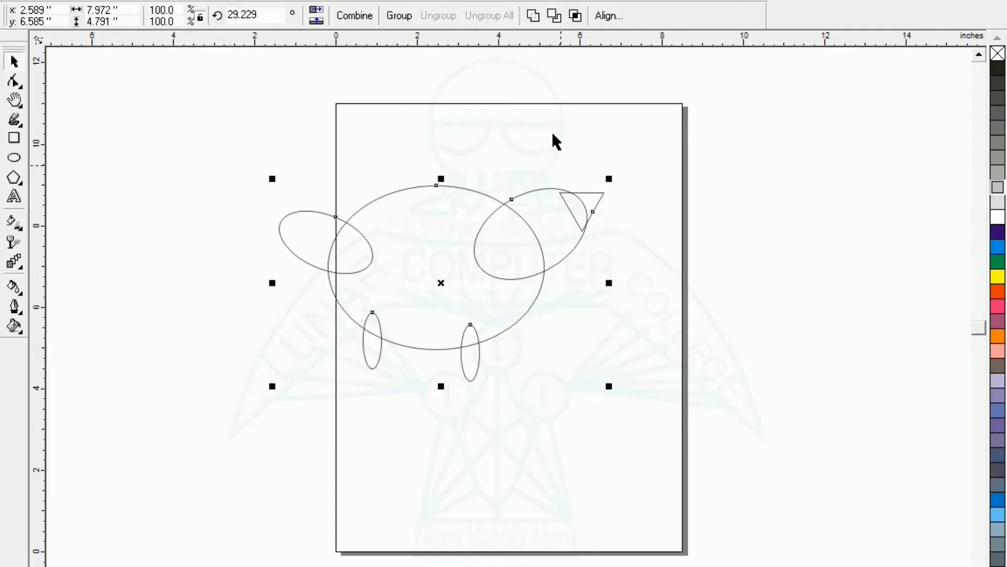
click(533, 17)
click(225, 226)
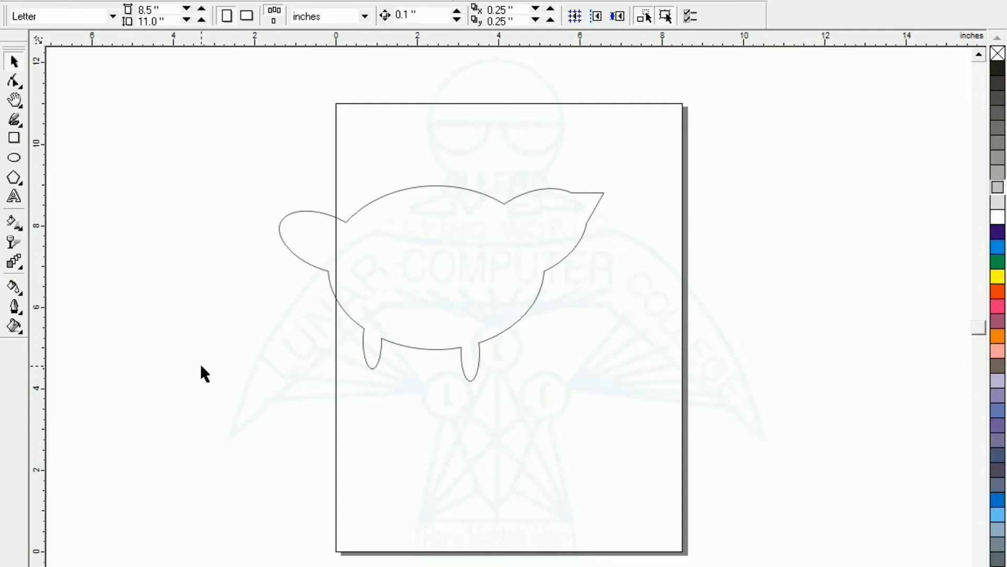
click(374, 338)
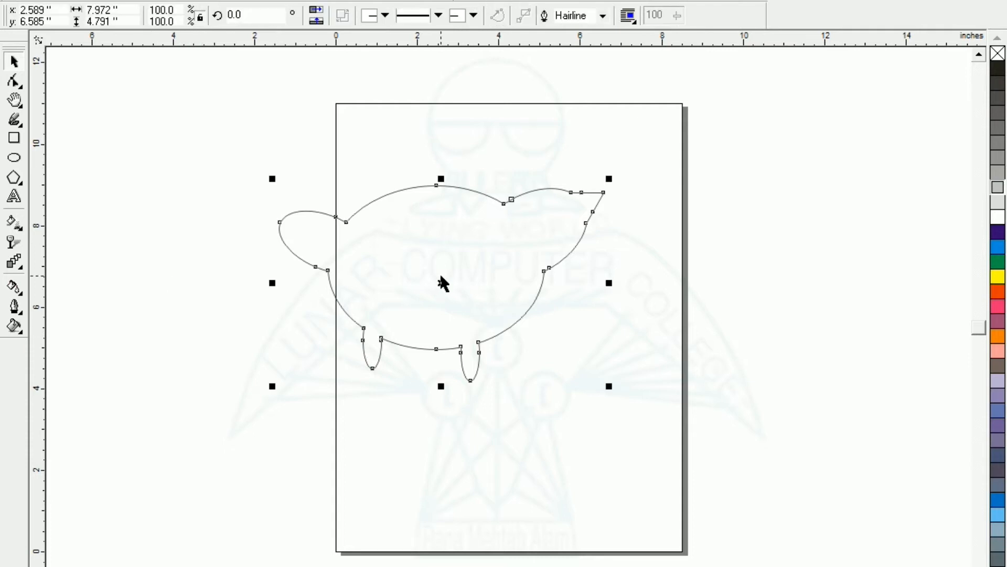
drag(441, 281, 511, 296)
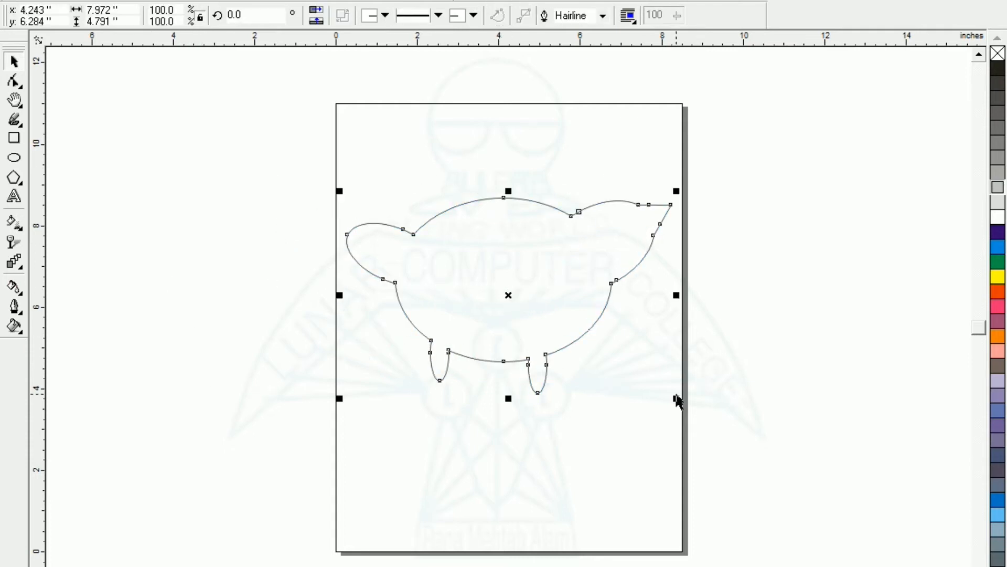
- Scale the welded bird outline down to about 3.7 × 2.2 in and delete it from the page
click(674, 396)
click(560, 349)
drag(678, 400, 502, 355)
click(502, 354)
click(434, 263)
click(438, 337)
click(354, 241)
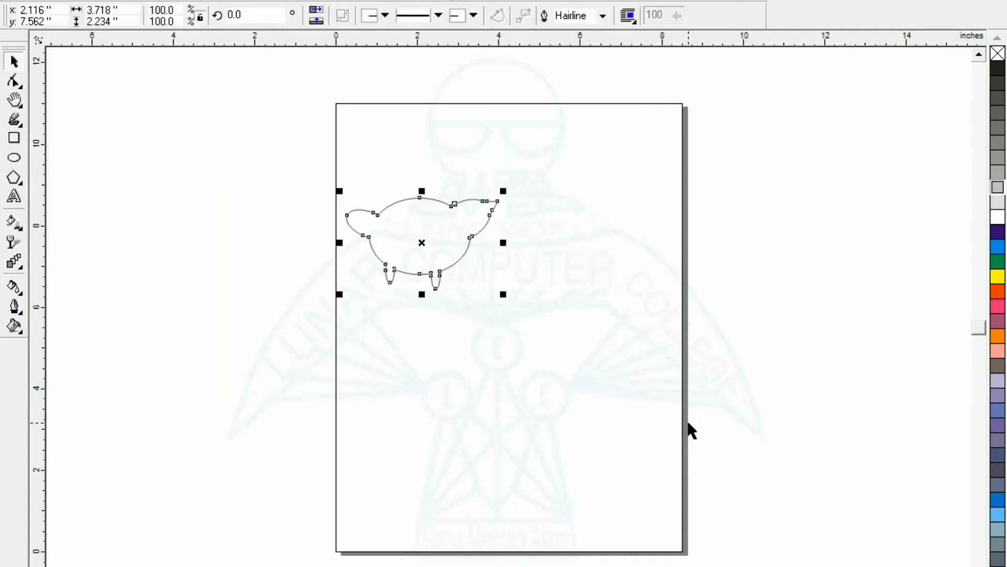
key(Delete)
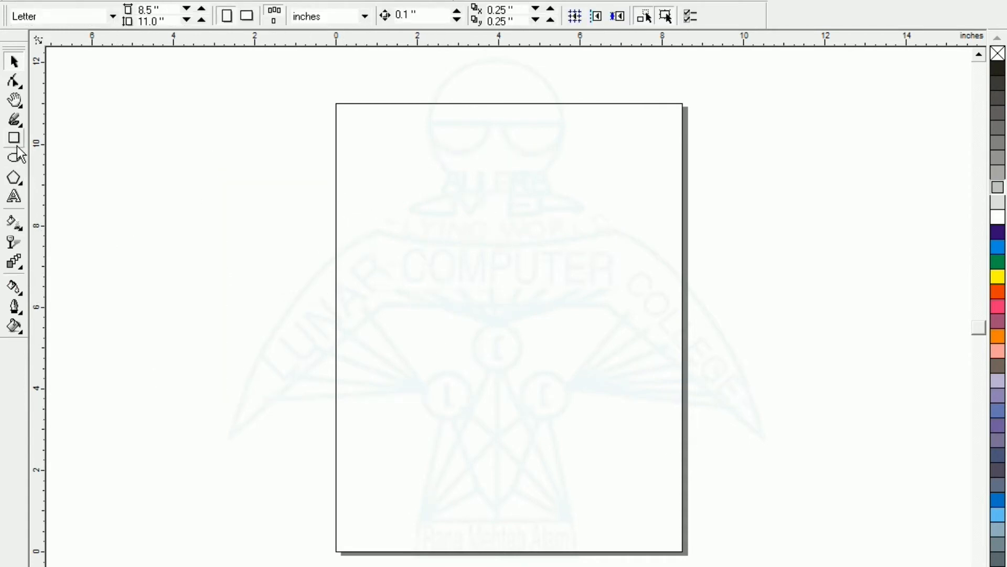
click(14, 138)
mouse_move(443, 226)
mouse_down()
mouse_move(488, 292)
mouse_move(532, 325)
mouse_move(518, 314)
mouse_up()
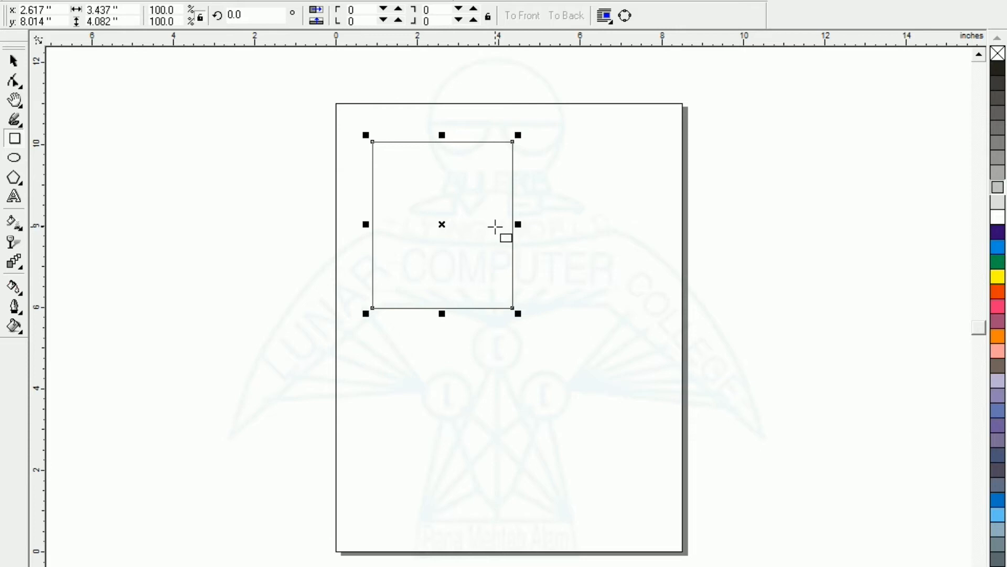
key(Delete)
- Draw a circle about 1.96 in across and a pentagon about 1.2 × 1.5 in overlapping its top
click(14, 158)
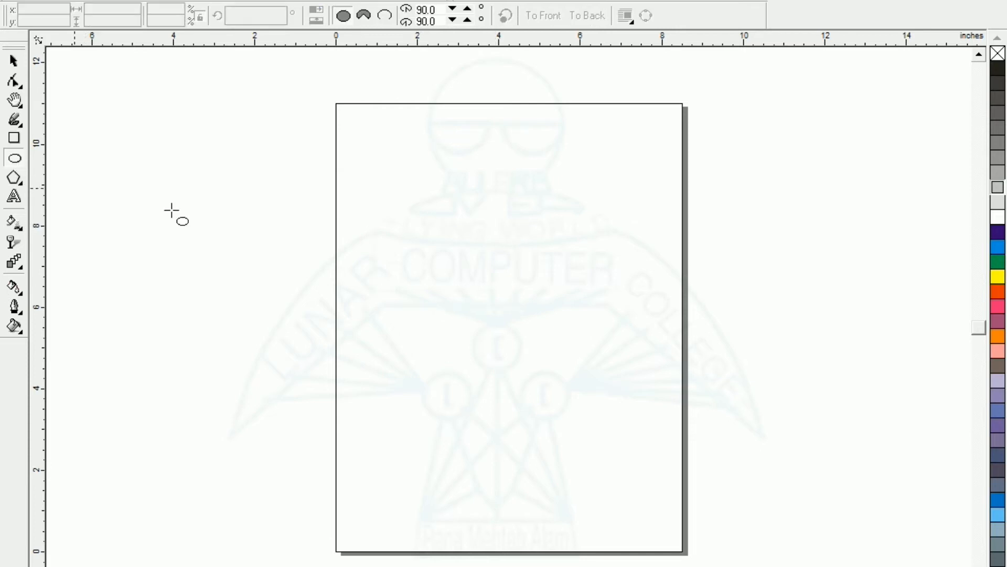
mouse_move(418, 212)
mouse_down()
mouse_move(463, 275)
mouse_move(504, 304)
mouse_up()
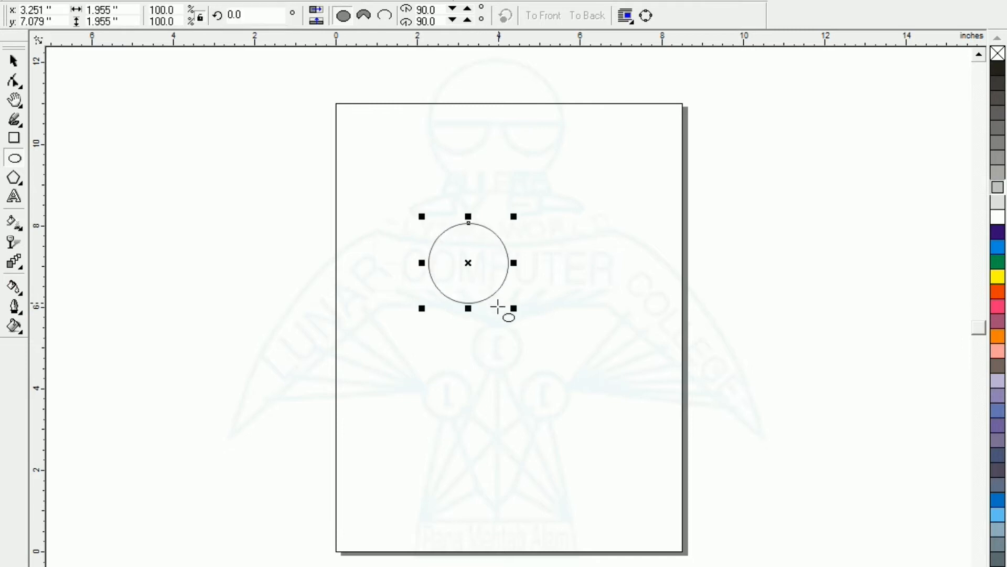
click(14, 178)
drag(445, 169, 493, 236)
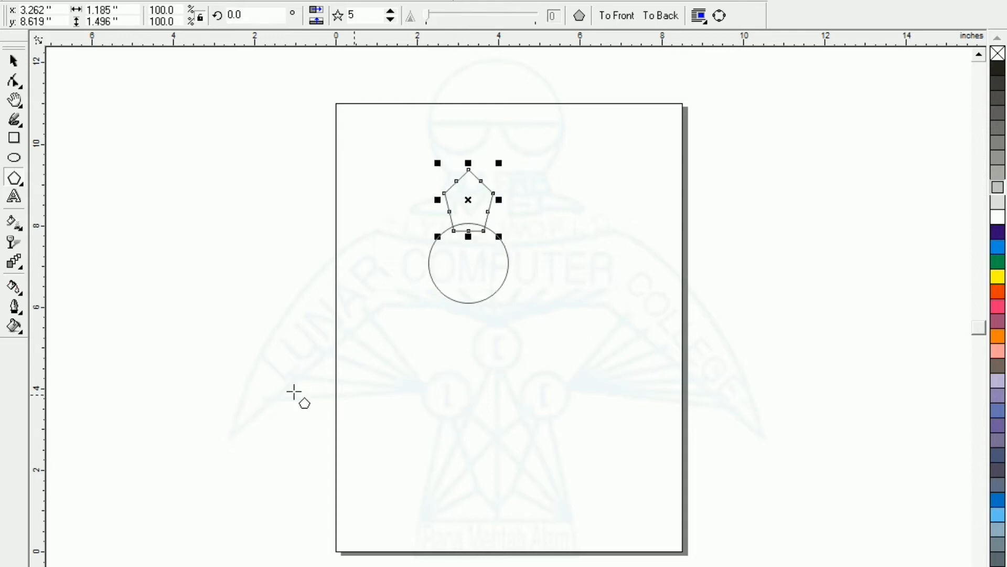
- Draw a rectangle about 2.1 × 1.16 in centred horizontally across the lower part of the circle
click(14, 138)
drag(407, 316, 472, 270)
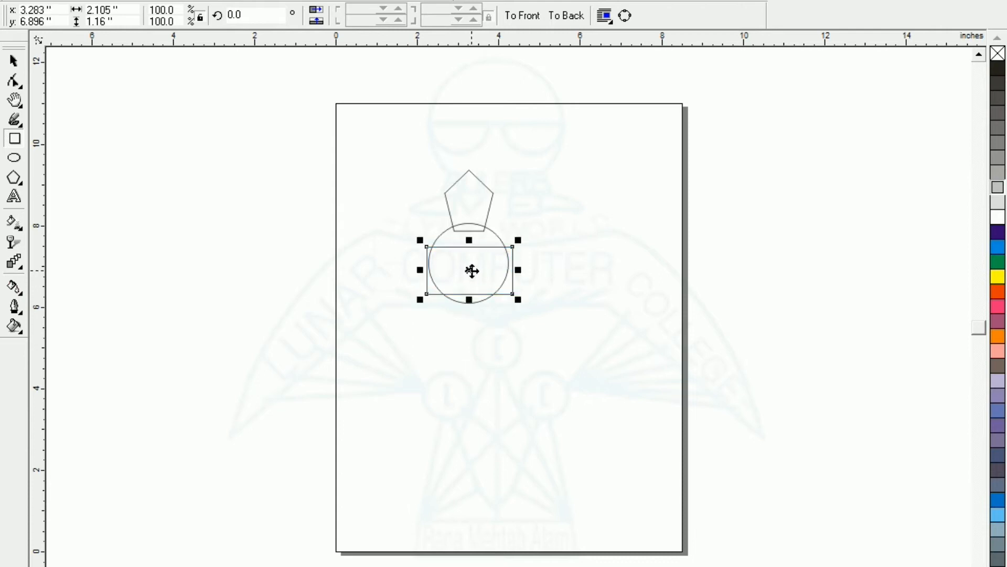
click(14, 61)
click(362, 151)
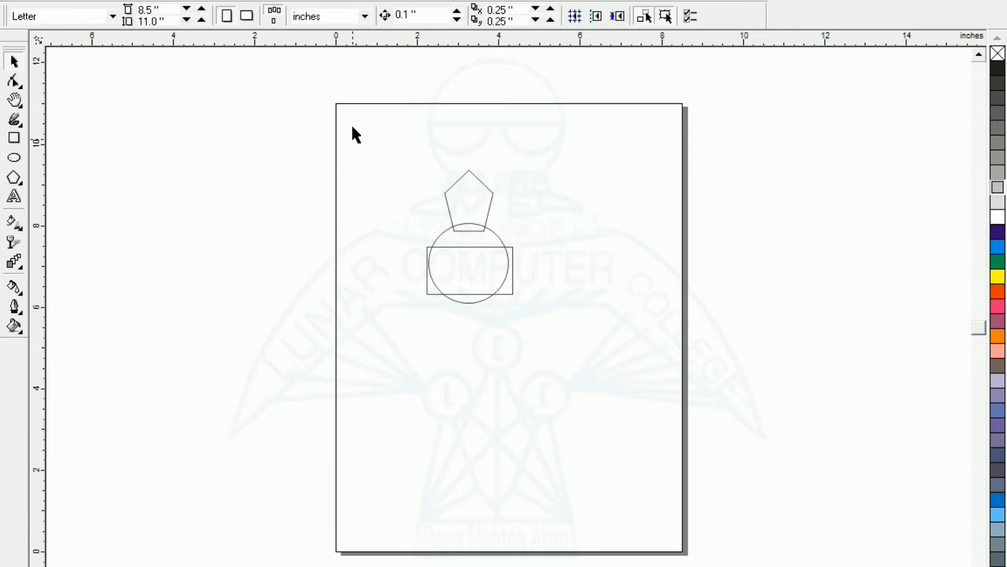
- Weld the pentagon, circle and rectangle into one outline and select it
drag(516, 317, 616, 375)
click(533, 16)
click(490, 407)
click(473, 293)
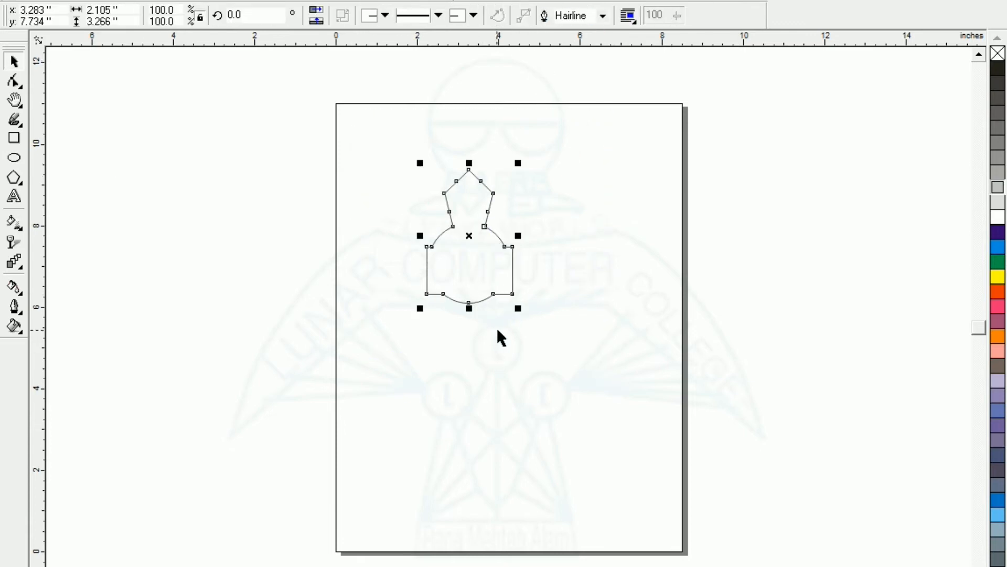
- Resize the welded outline to about 1.7 × 2.65 in near the middle of the page
drag(517, 311, 588, 421)
click(297, 327)
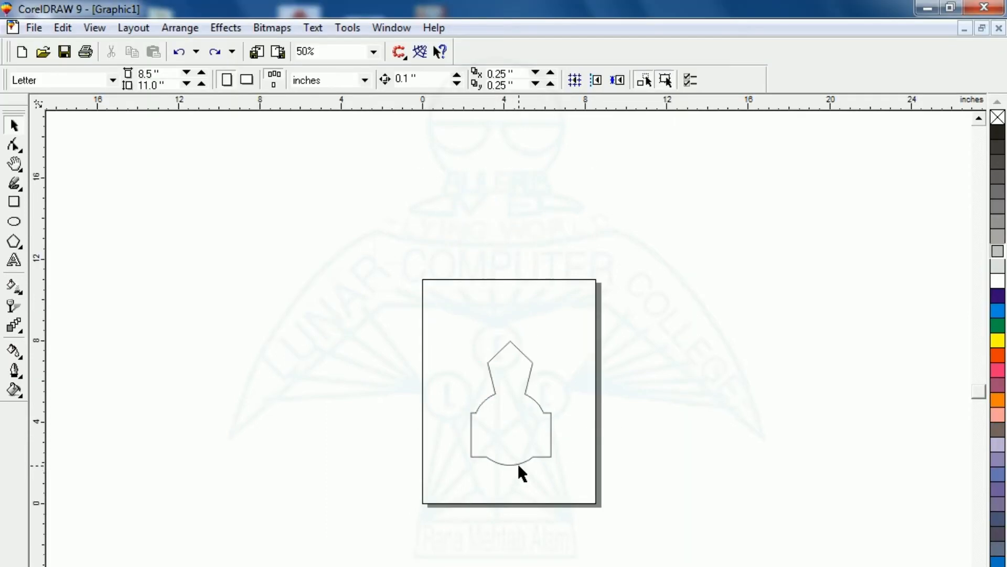
click(518, 464)
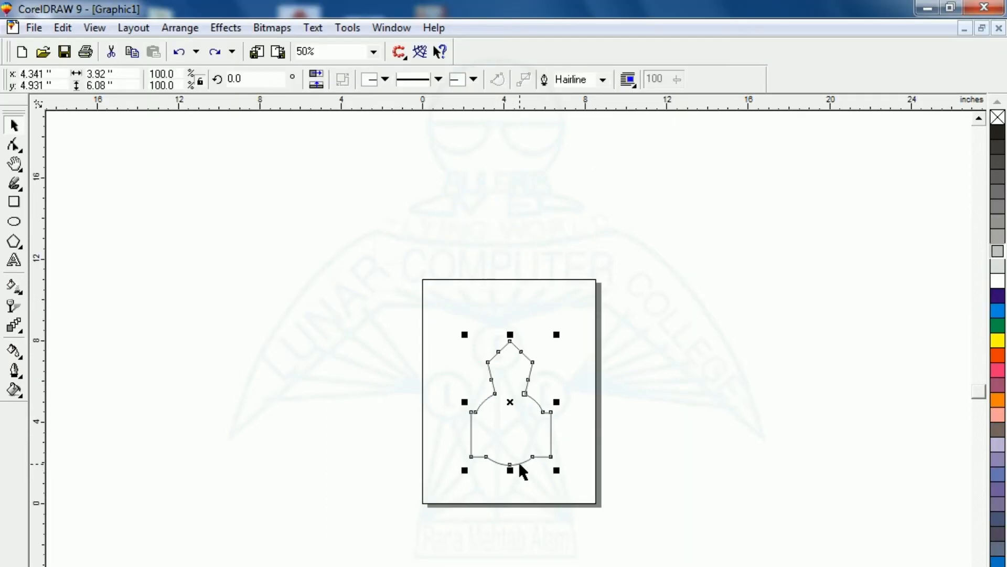
drag(556, 470, 533, 434)
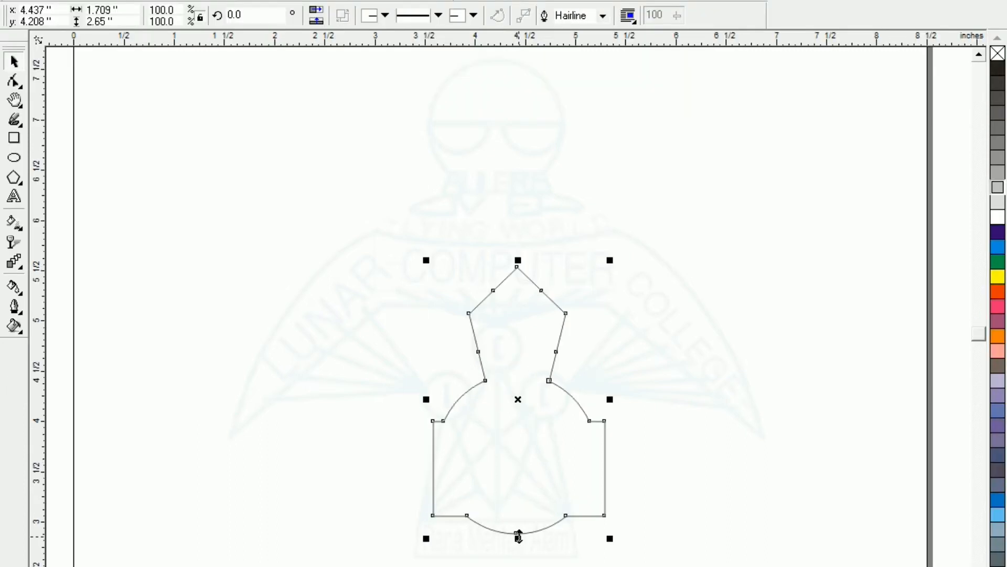
- Create a vertically mirrored copy above the outline so that the two pointed ends overlap in a diamond
drag(518, 535, 518, 536)
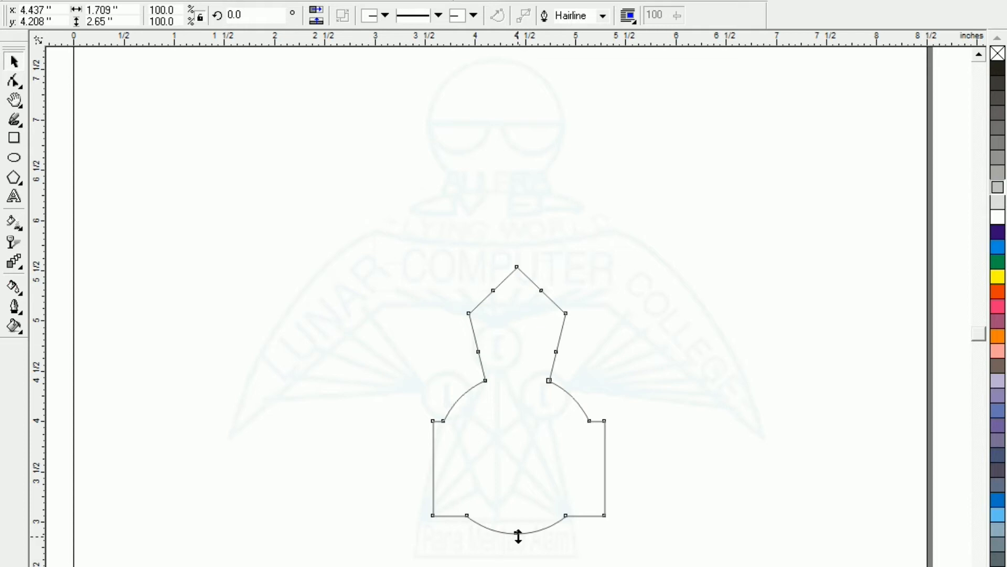
drag(534, 389, 533, 253)
drag(521, 133, 524, 231)
- Create a copy of both mirrored outlines rotated to 270° about their common centre, forming a four-armed cross
mouse_move(364, 84)
mouse_down()
mouse_move(395, 145)
mouse_move(680, 561)
mouse_up()
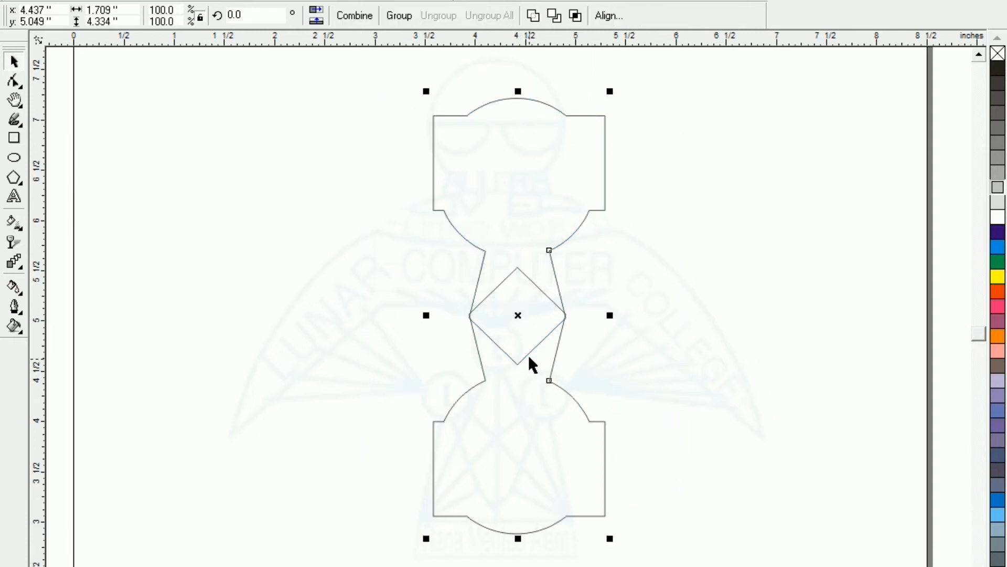
click(520, 318)
drag(609, 93, 710, 406)
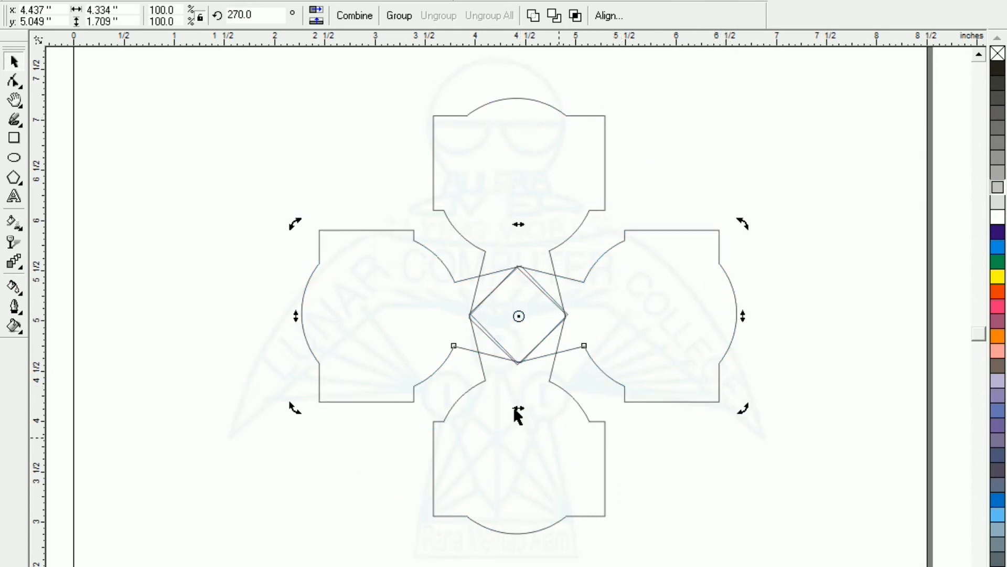
- Create a copy of the whole cross rotated about 45° around its centre, forming an eight-armed rosette
mouse_move(221, 78)
mouse_down()
mouse_move(551, 445)
mouse_move(806, 546)
mouse_up()
click(517, 315)
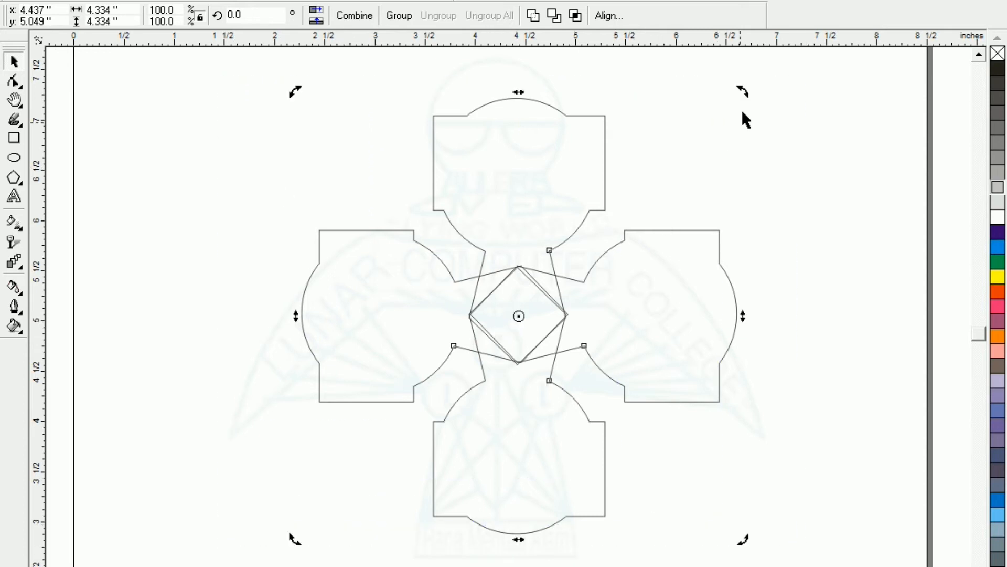
drag(743, 92, 830, 286)
- Weld all parts of the eight-armed rosette into one outline and give it a green fill and green outline
drag(226, 68, 804, 564)
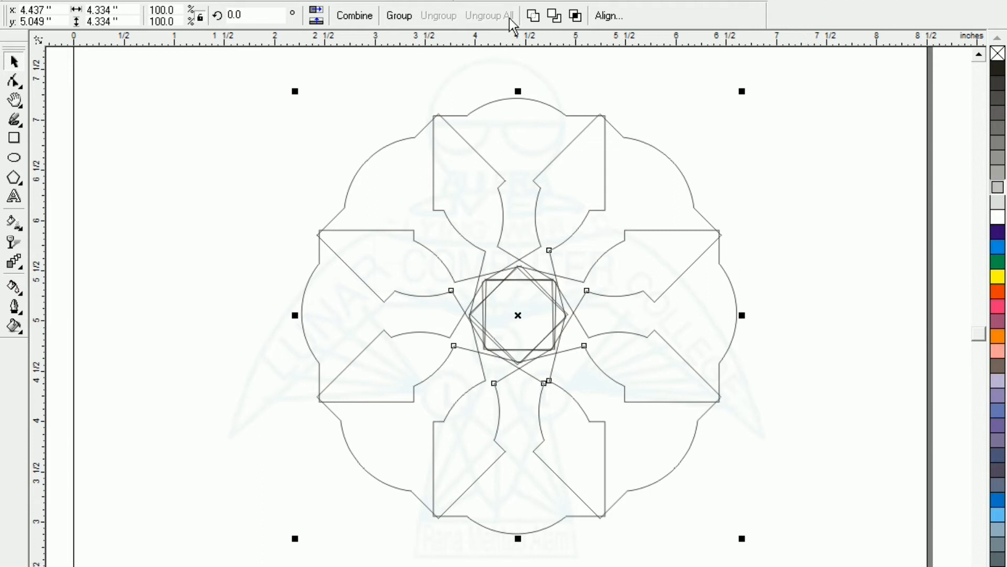
click(537, 16)
click(367, 173)
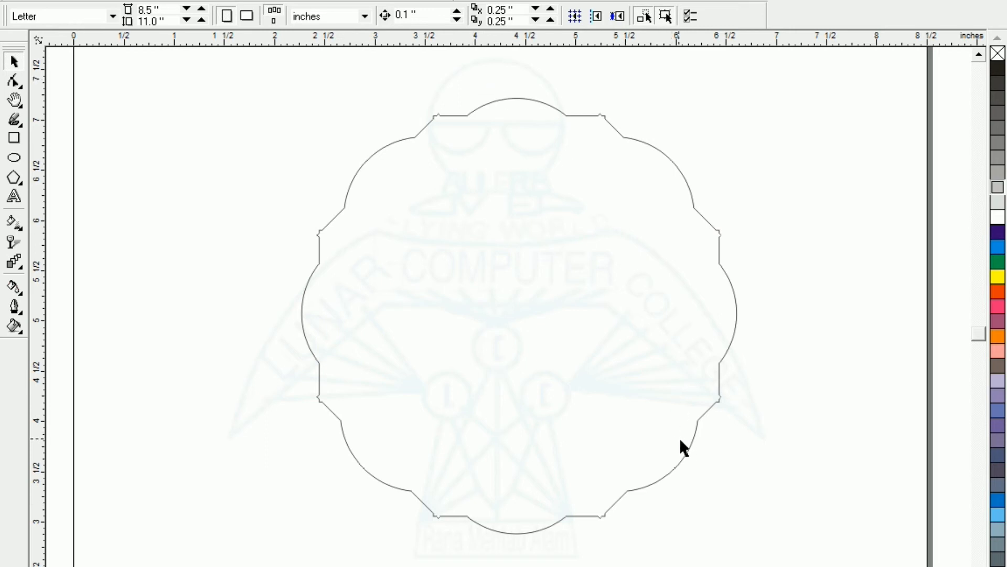
click(695, 434)
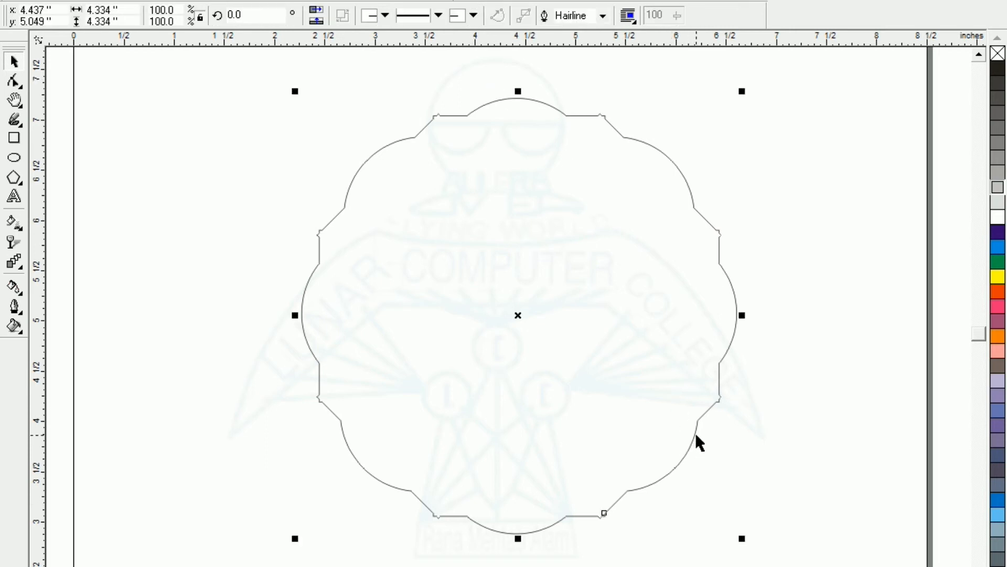
click(996, 261)
right_click(996, 266)
- Add two smaller concentric copies of the green rosette: one about 4.07 in wide in white, one about 3.83 in wide in orange-red
drag(744, 544, 731, 535)
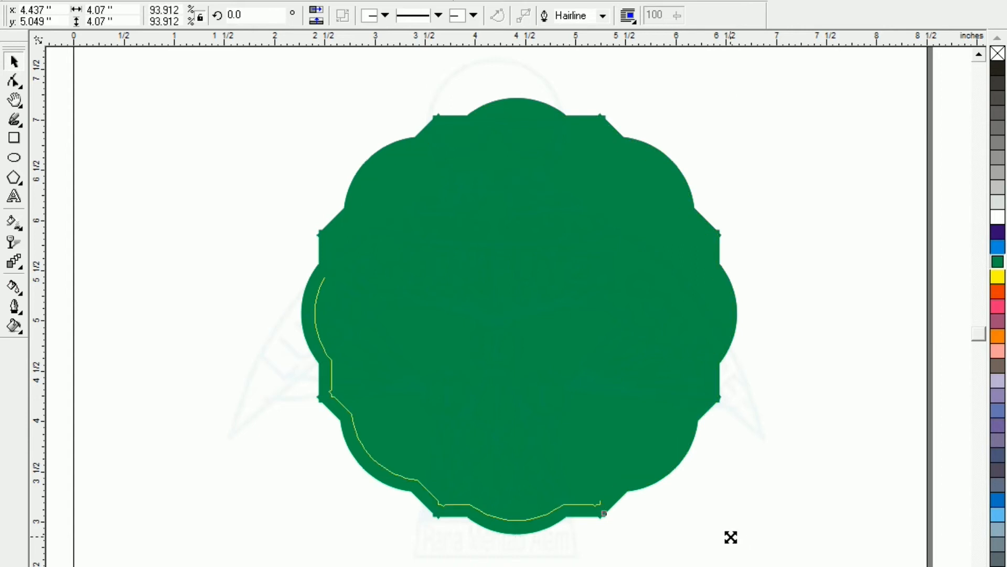
click(999, 218)
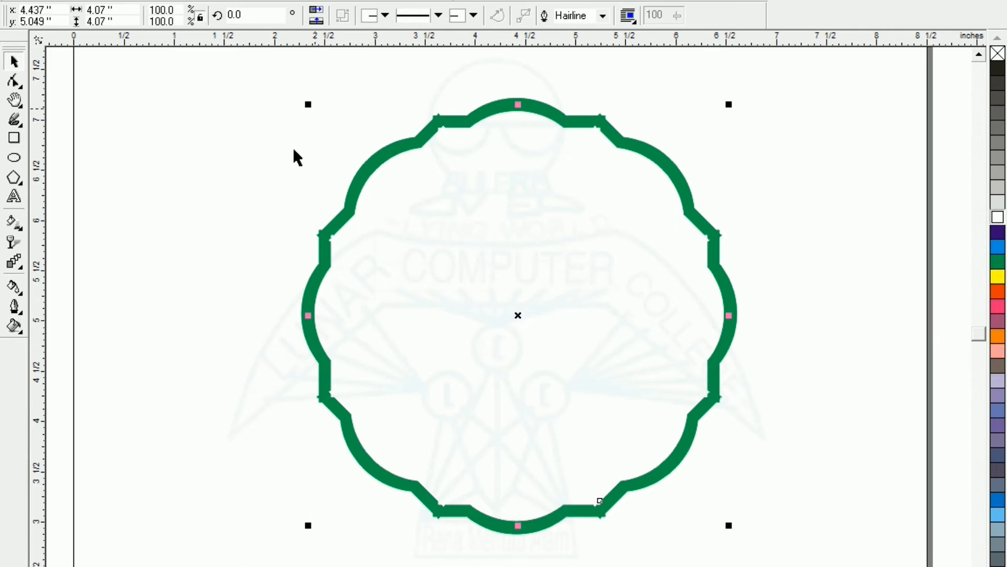
drag(733, 531, 719, 520)
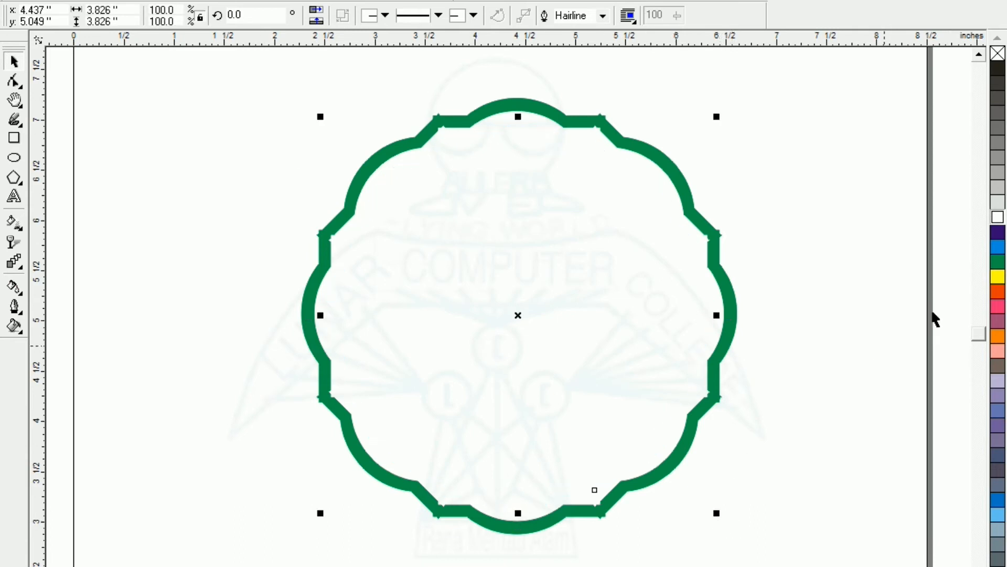
click(1003, 296)
click(174, 199)
key(shift+F4)
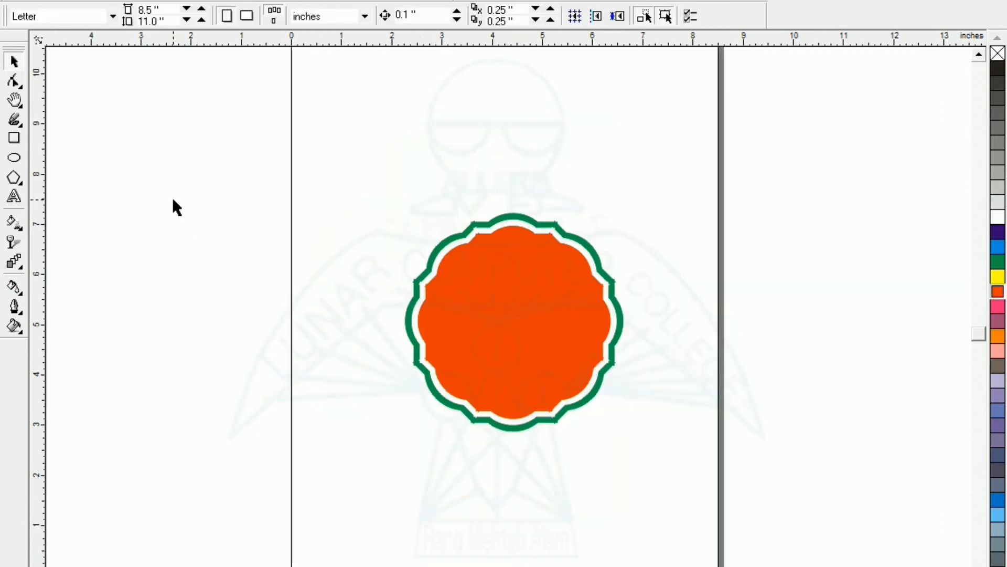
- Delete all the nested rosette shapes from the page
drag(342, 130, 656, 478)
click(440, 256)
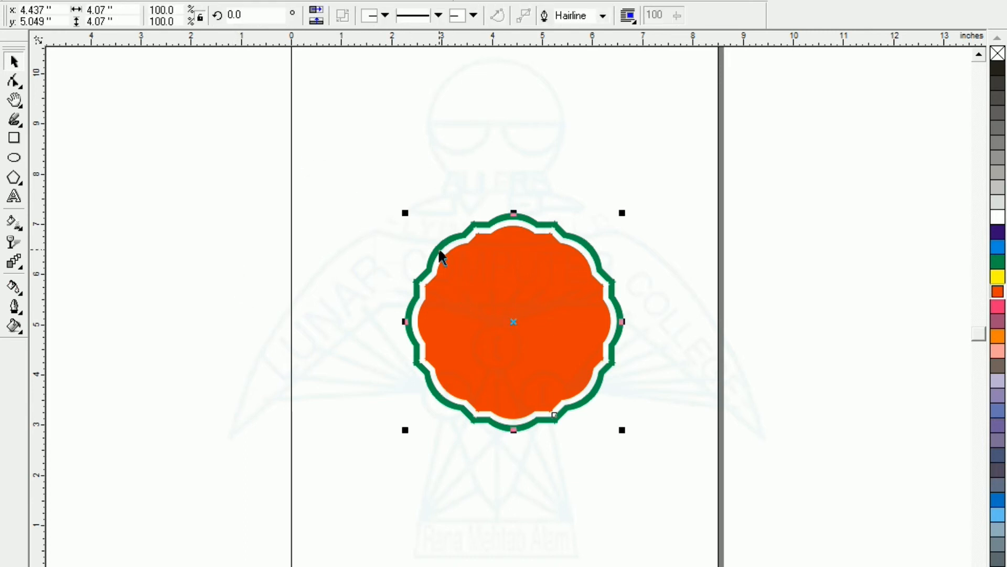
drag(361, 139, 707, 493)
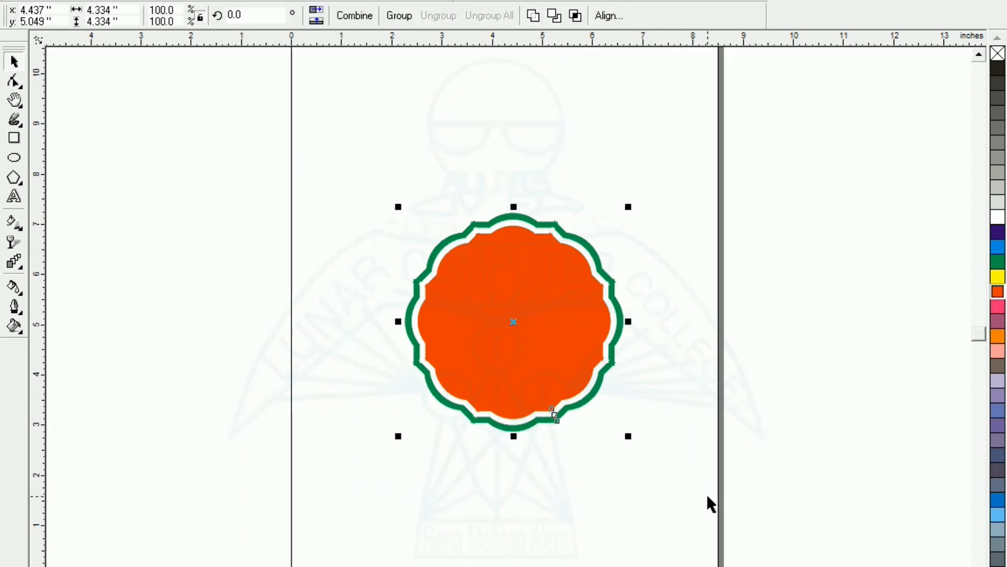
key(Delete)
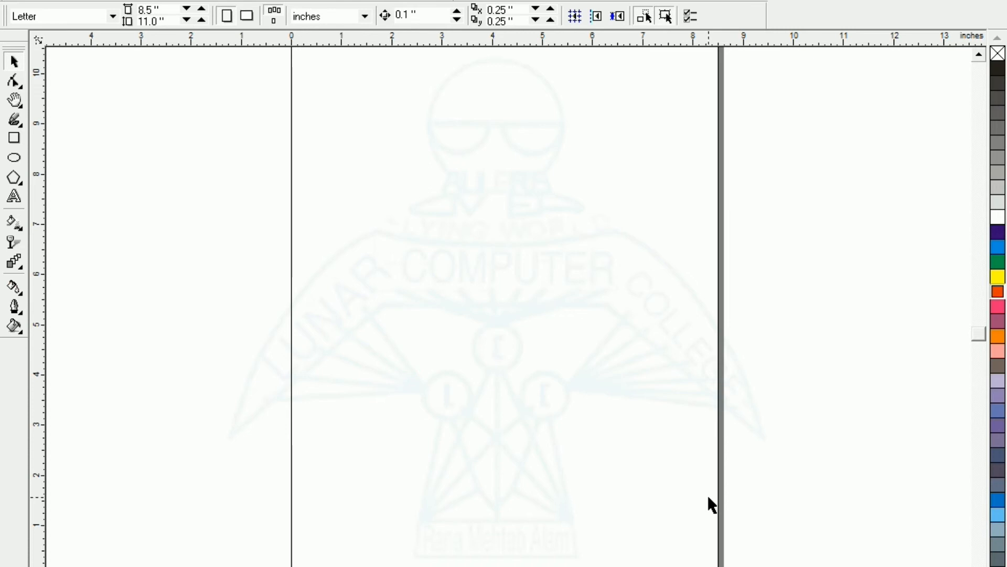
- Draw an upright ellipse about 0.8 × 2.25 in and create a copy rotated to 270° about its centre
click(13, 160)
drag(382, 208, 422, 321)
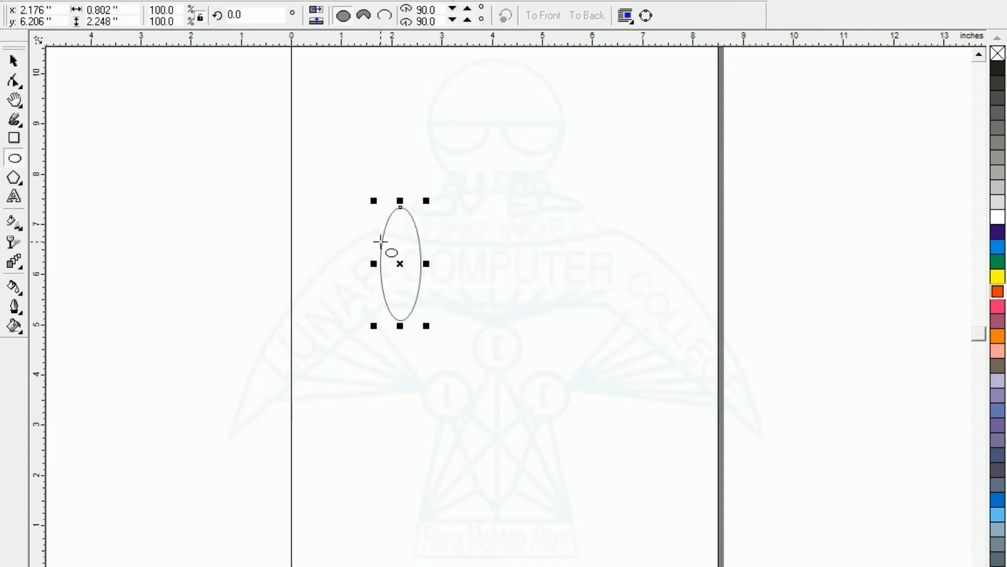
click(401, 264)
drag(431, 200, 476, 303)
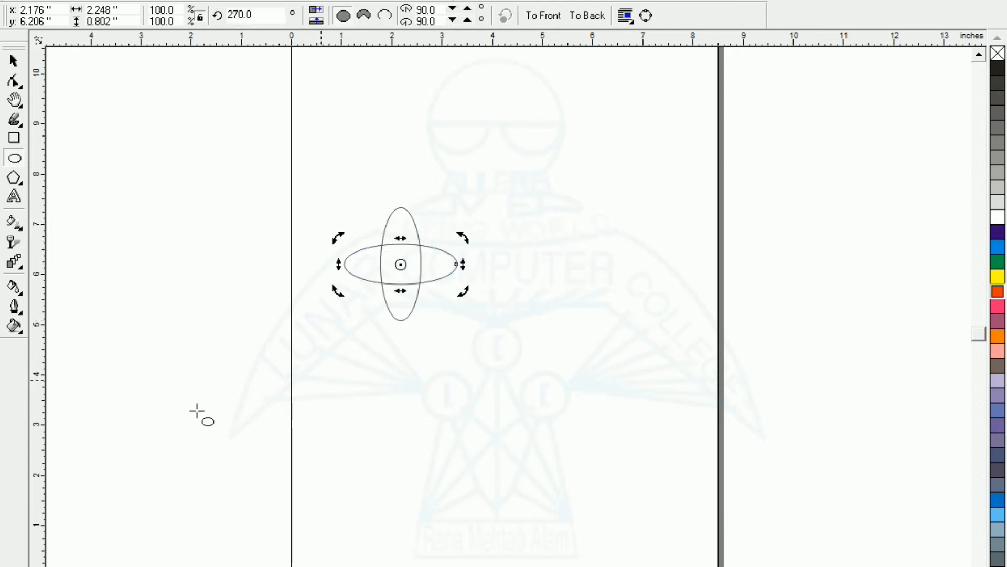
- Weld the two crossed ellipses into a four-petalled shape and move it to the middle of the page
click(13, 61)
click(253, 163)
drag(250, 157, 521, 353)
click(533, 16)
click(470, 323)
click(418, 287)
drag(400, 265, 520, 324)
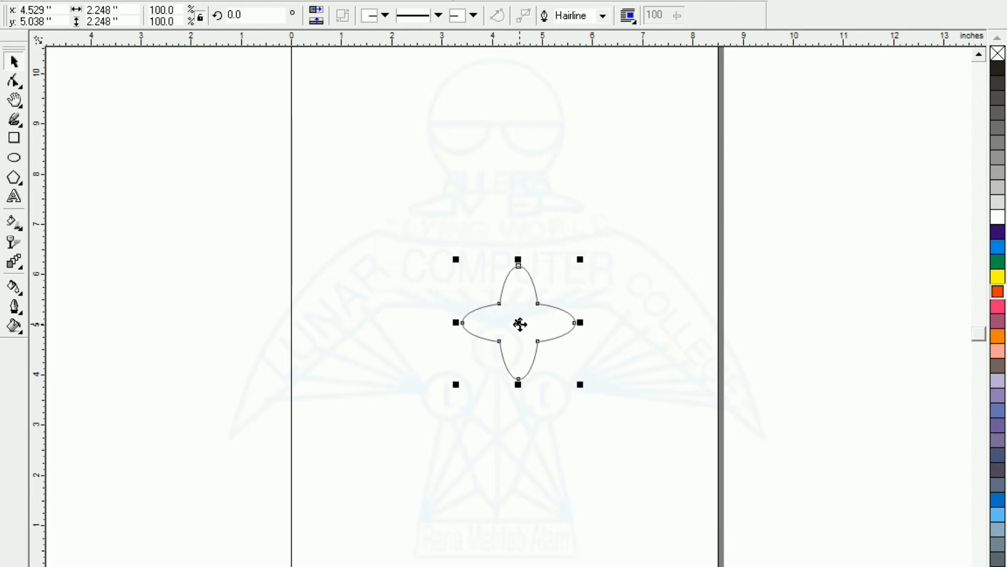
- Create a copy of the four-petalled shape rotated about 45° around its centre and weld both into an eight-petalled flower
scroll(520, 325, up, 4)
click(161, 194)
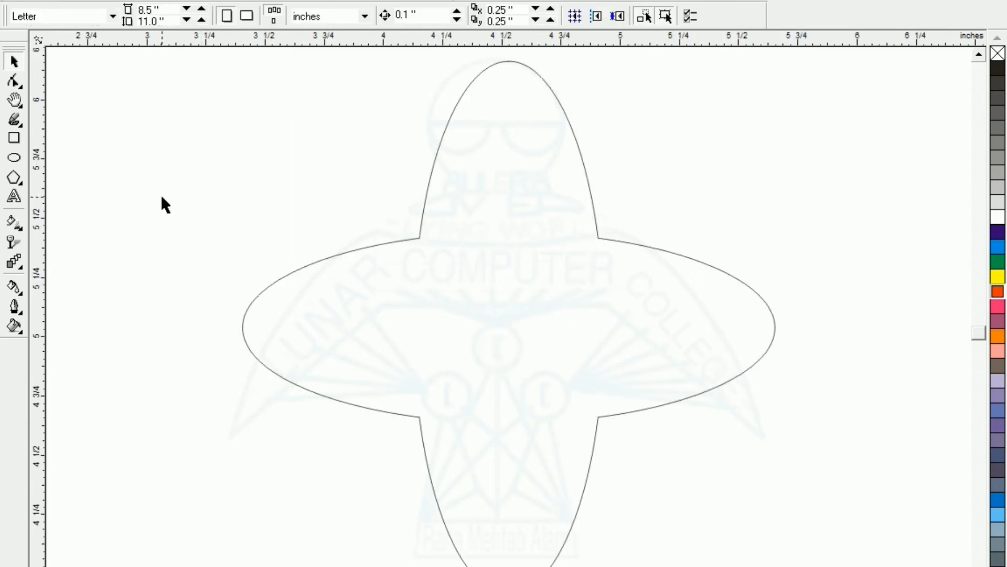
key(F3)
click(457, 285)
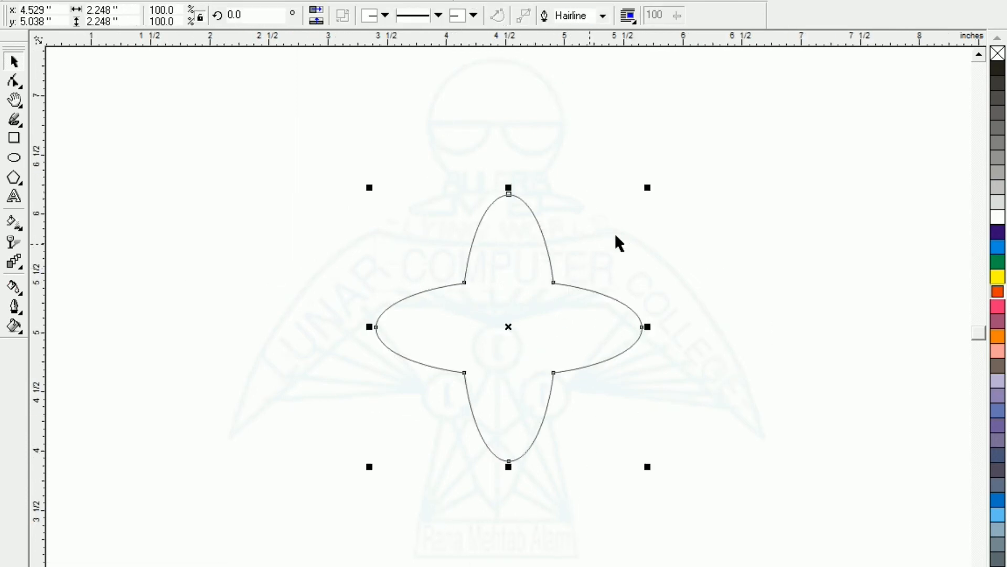
click(519, 339)
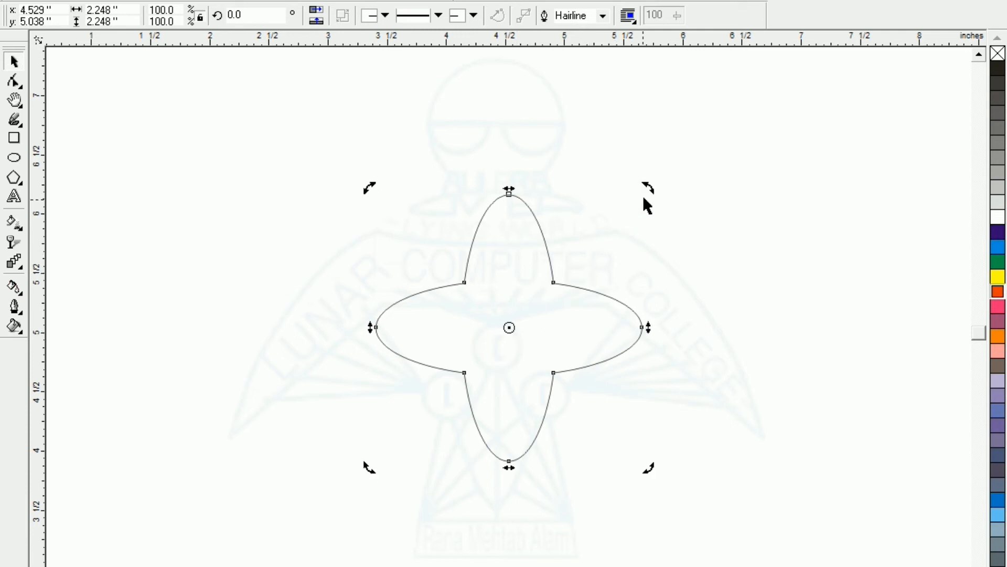
drag(650, 189, 688, 315)
drag(267, 147, 737, 514)
click(533, 15)
click(271, 162)
- Fill the eight-petalled flower with green and move its centre to about x 3.09, y 5.1 in
click(590, 426)
drag(531, 363, 436, 320)
click(998, 263)
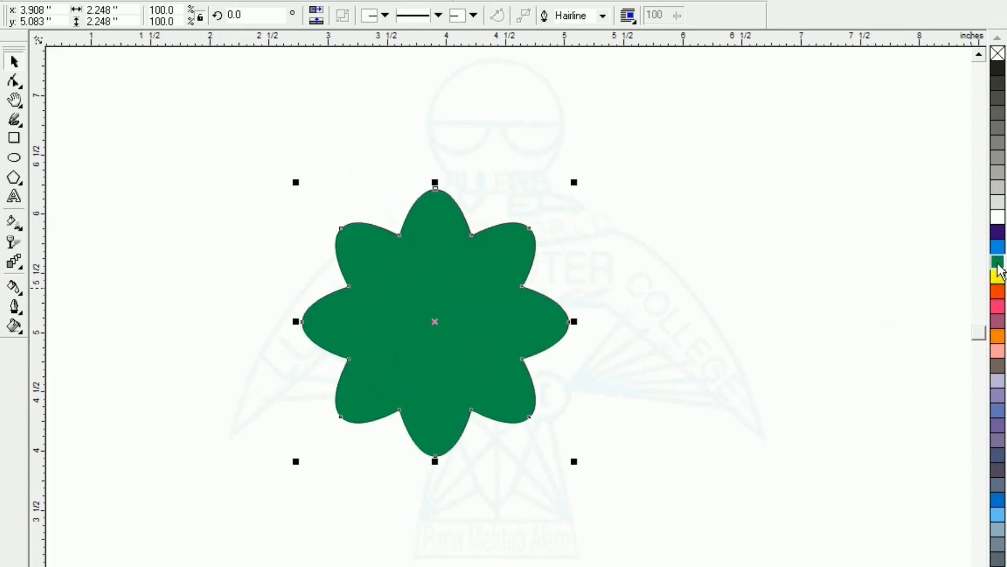
click(749, 390)
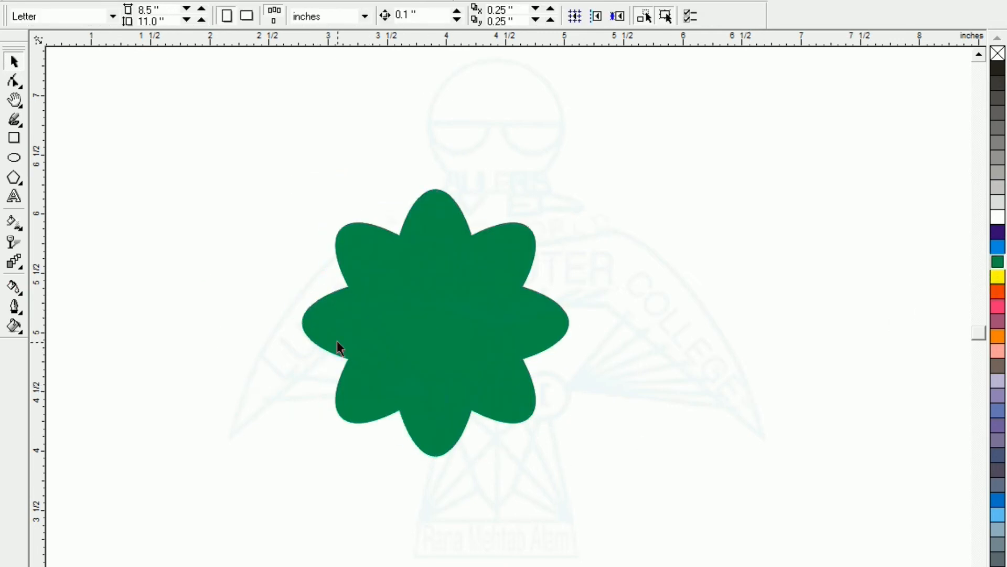
click(362, 358)
click(537, 452)
drag(482, 346, 386, 343)
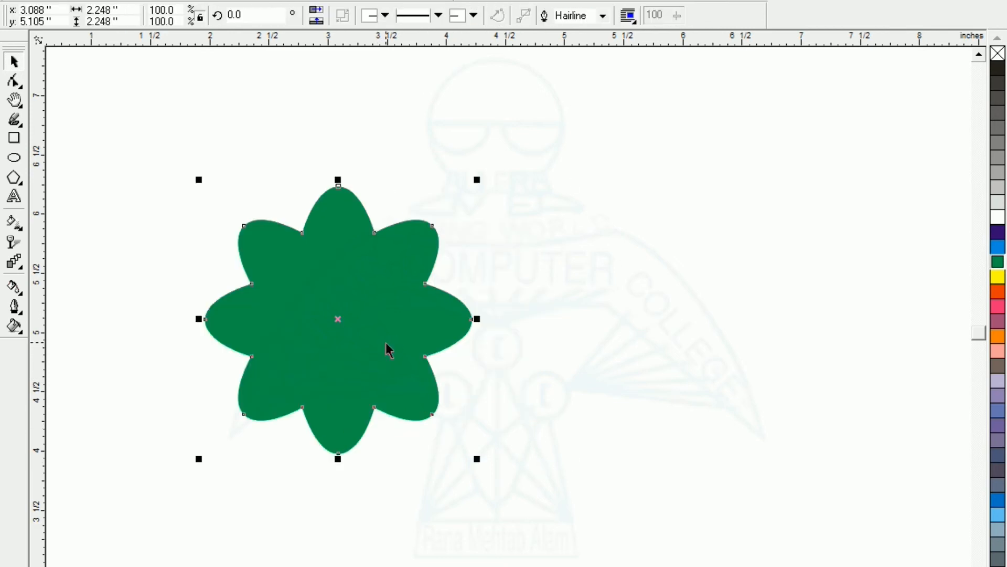
- Draw a narrow five-sided polygon about 0.23 × 0.43 in beside the flower and add a vertically mirrored copy directly below it
click(14, 177)
drag(700, 191, 729, 244)
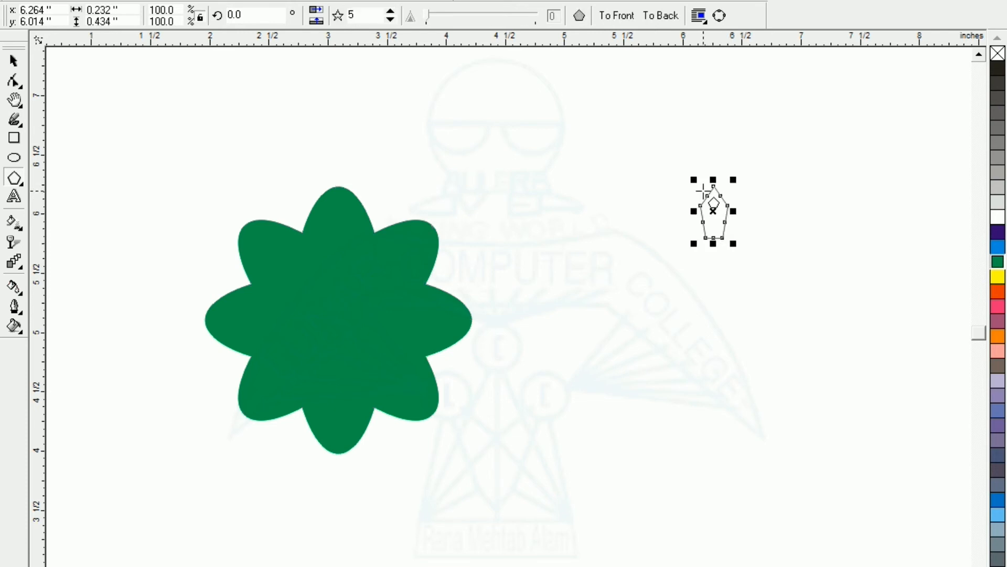
drag(713, 180, 713, 266)
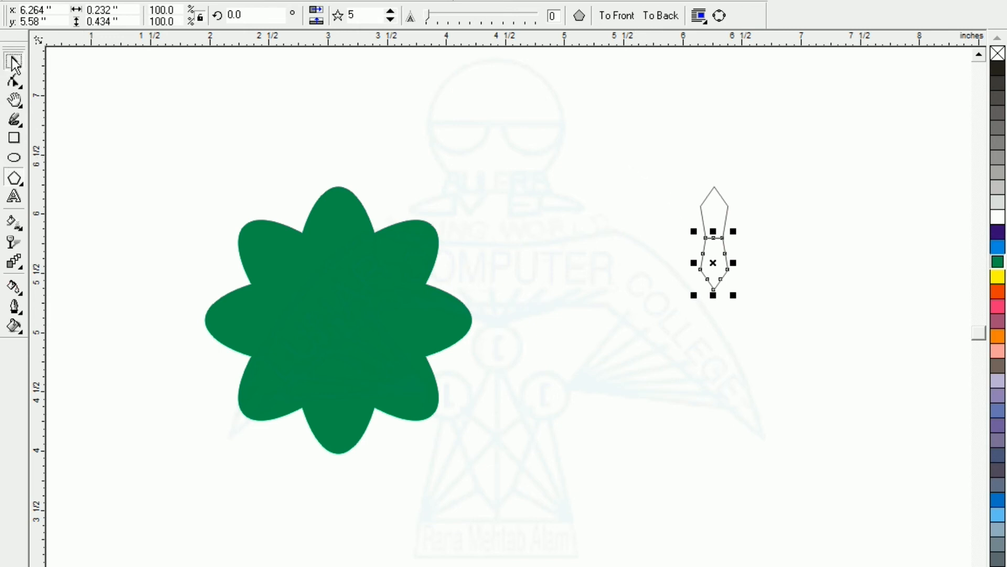
- Create five copies of the mirrored polygon pair, rotated in 30° steps about their common centre, to form a full twelve-pointed ring
click(13, 63)
click(417, 271)
drag(539, 127, 770, 316)
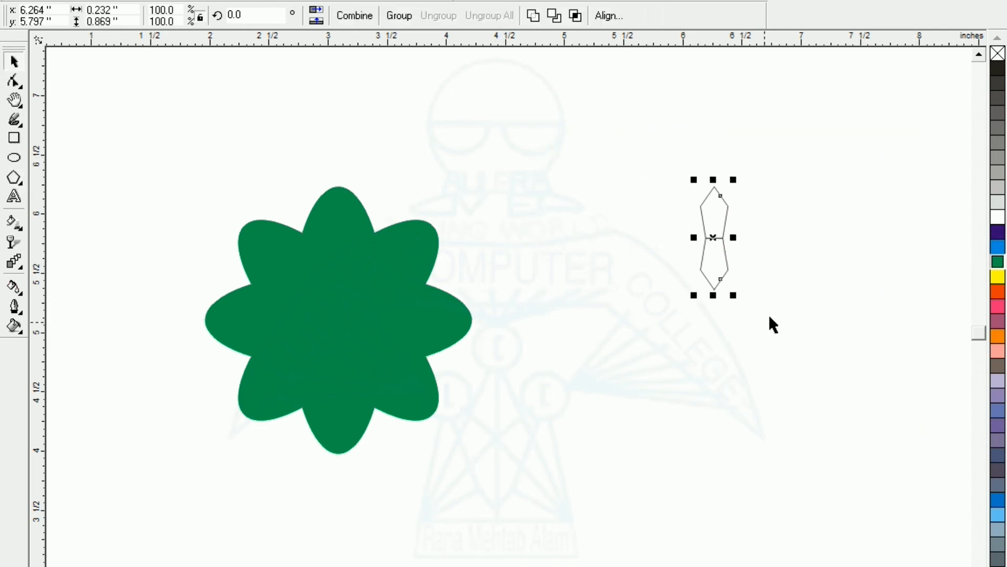
click(716, 240)
drag(634, 139, 780, 302)
click(715, 239)
drag(736, 181, 759, 193)
key(ctrl+r)
key(ctrl+r)
key(ctrl+r)
key(ctrl+r)
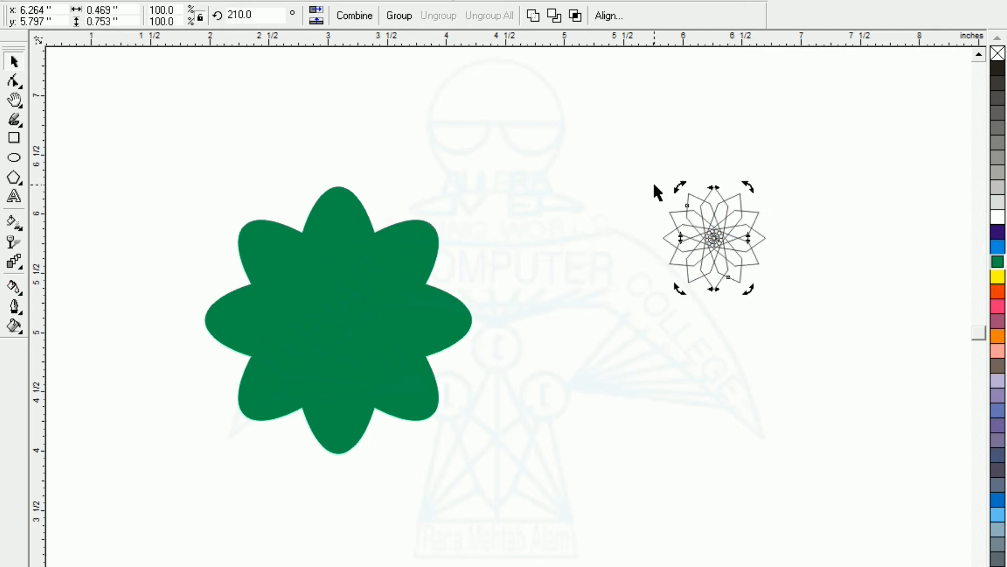
click(619, 210)
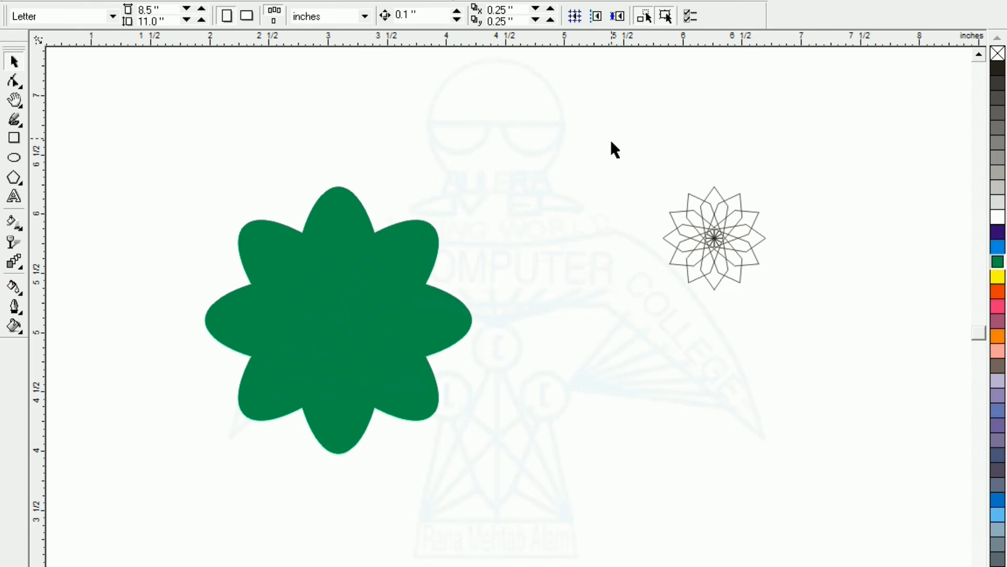
- Weld the rotated polygons into one twelve-pointed star and enlarge it to about 1.78 in wide
drag(812, 332, 812, 332)
click(533, 16)
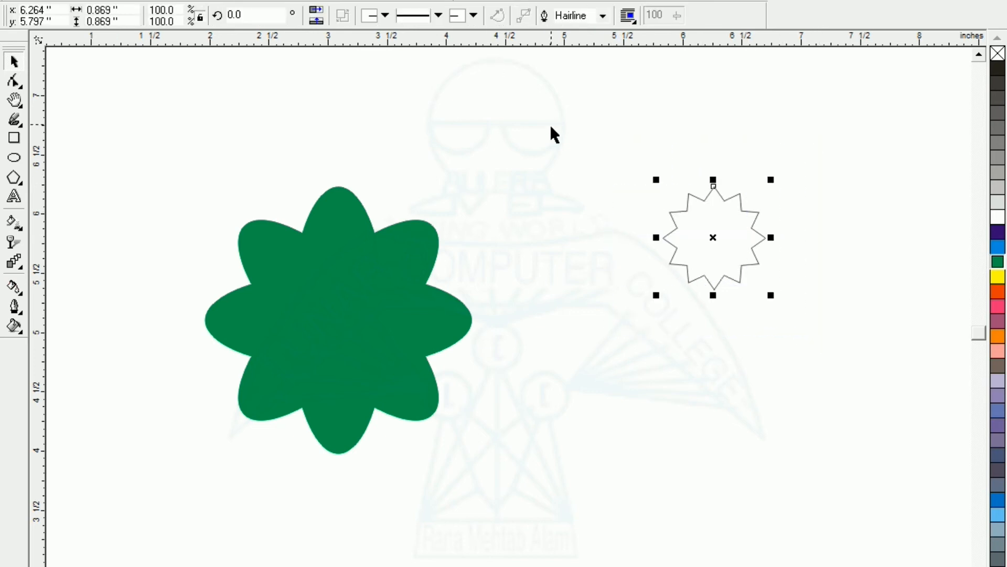
click(698, 288)
click(733, 288)
drag(770, 293, 879, 419)
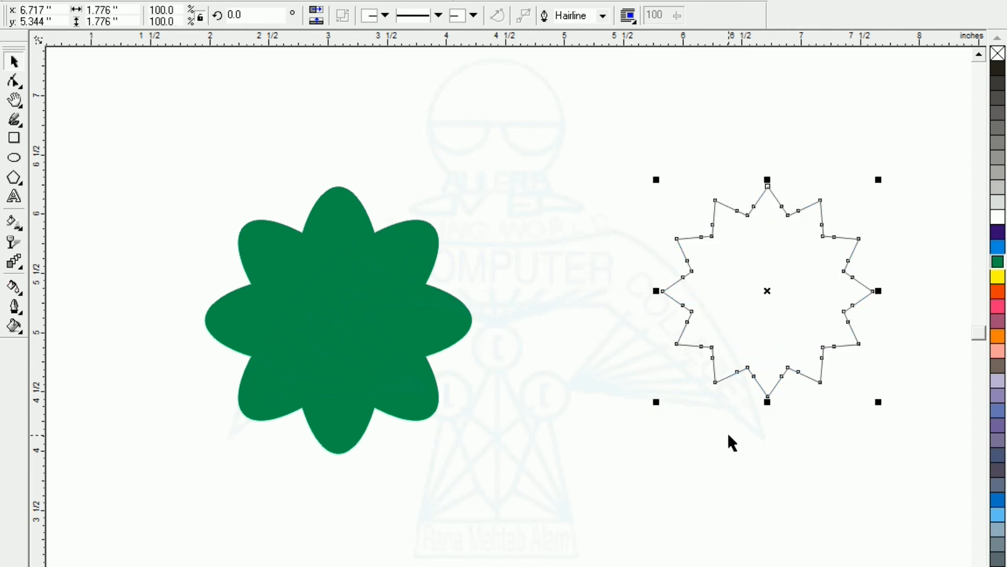
- Fill the twelve-pointed star with orange-red and move it over the upper part of the green flower
click(673, 436)
click(723, 377)
click(996, 293)
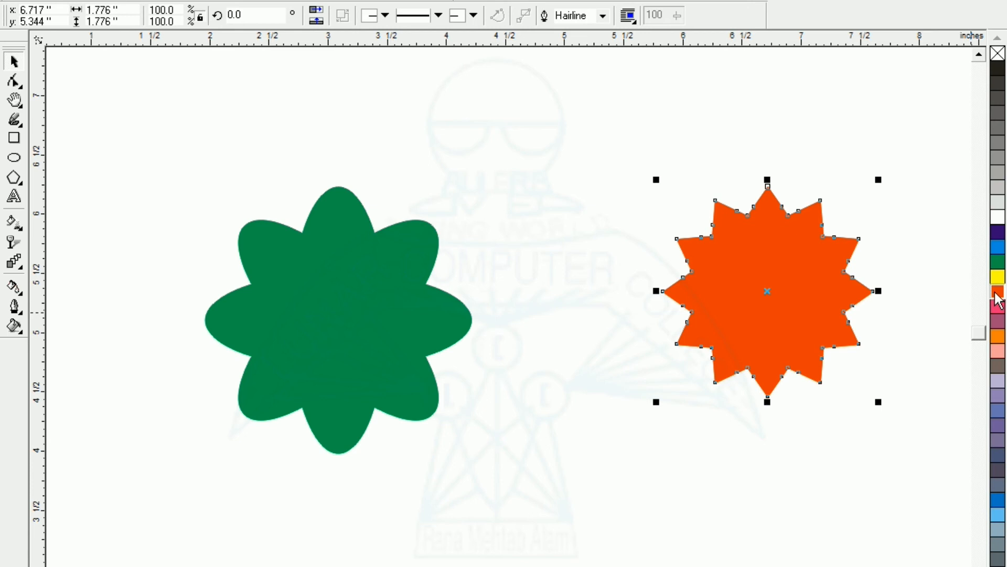
click(714, 441)
drag(782, 324, 345, 264)
click(598, 469)
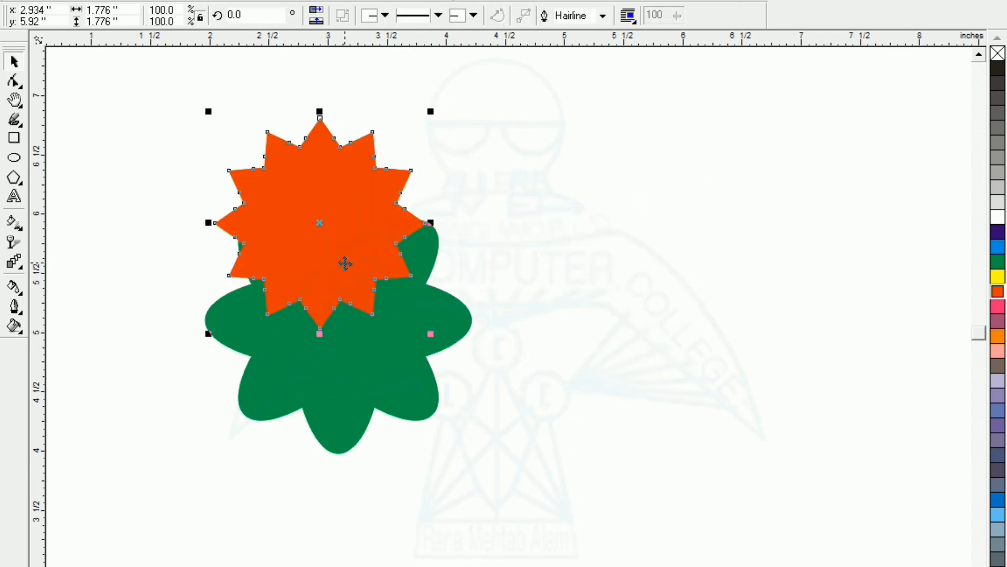
- Draw a thin upright rectangle about 0.16 × 1.39 in and create five copies rotated in 30° steps about its centre
click(14, 138)
drag(746, 171, 725, 335)
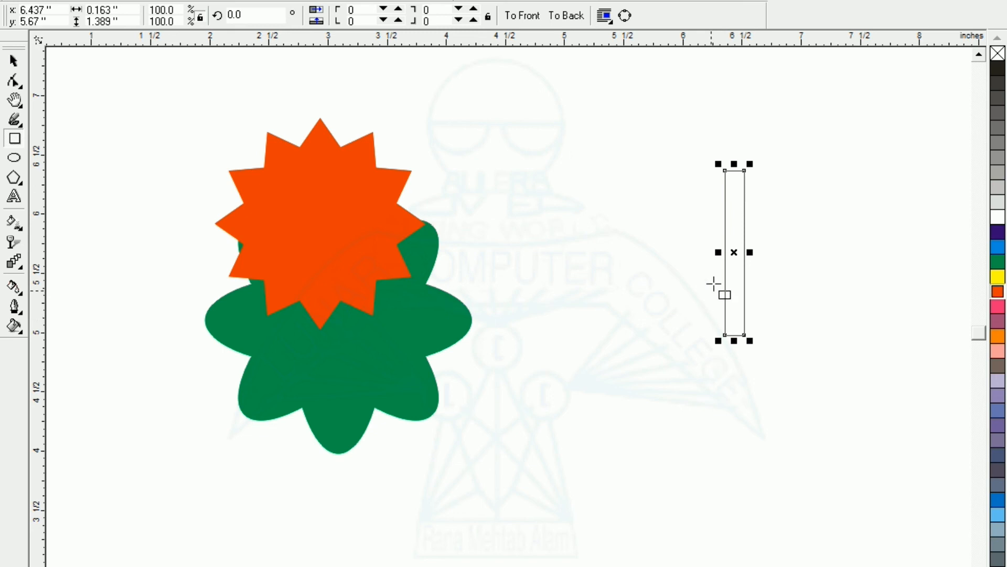
click(746, 265)
drag(752, 165, 779, 193)
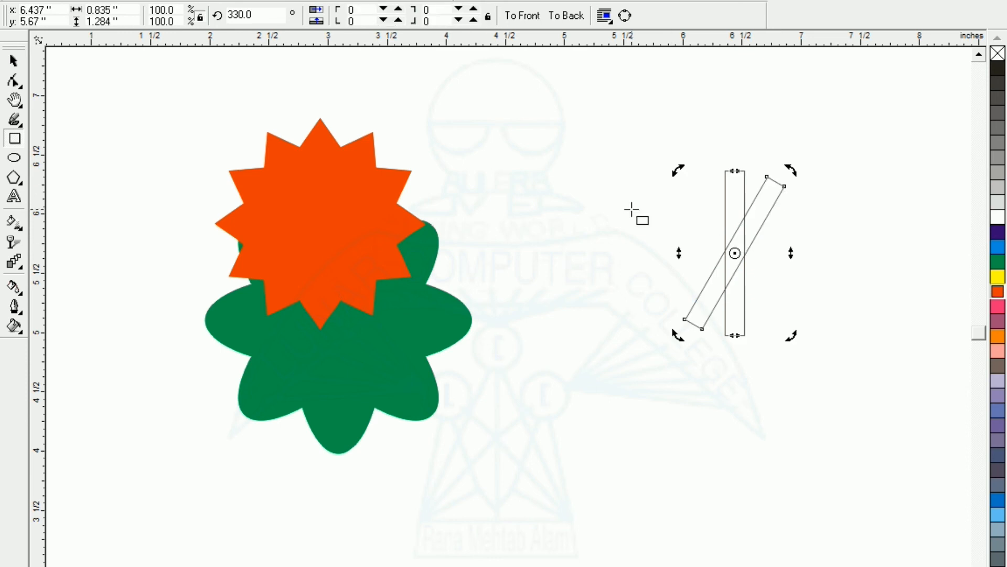
key(ctrl+r)
key(ctrl+r)
key(ctrl+r)
key(ctrl+r)
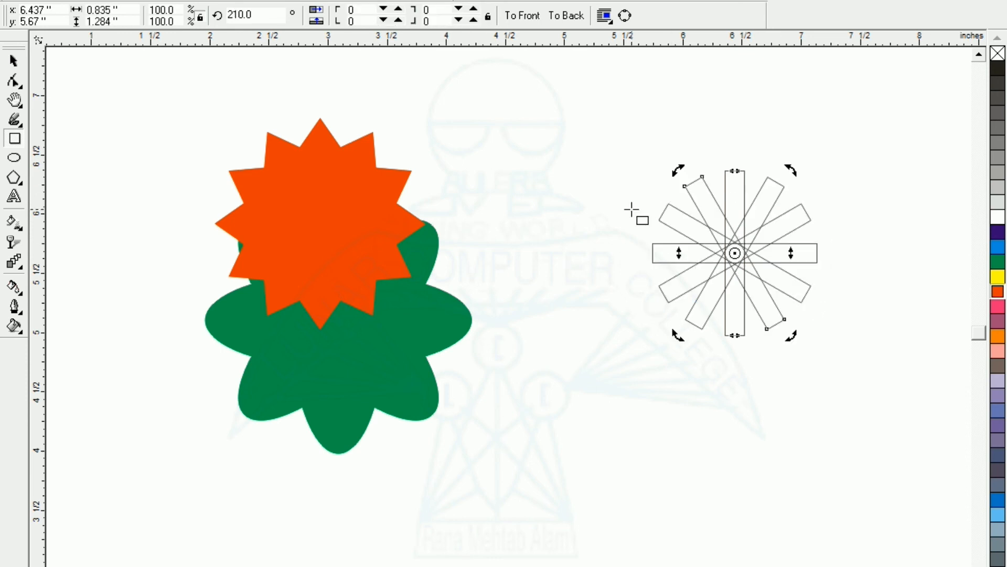
- Weld the six crossed rectangles into a single twelve-armed shape
click(14, 61)
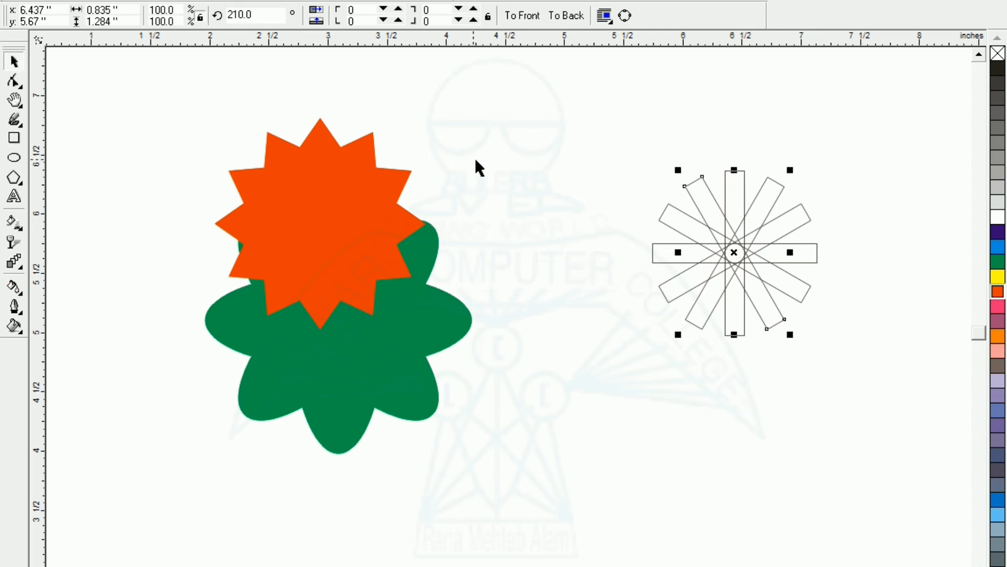
click(478, 167)
drag(512, 118, 866, 383)
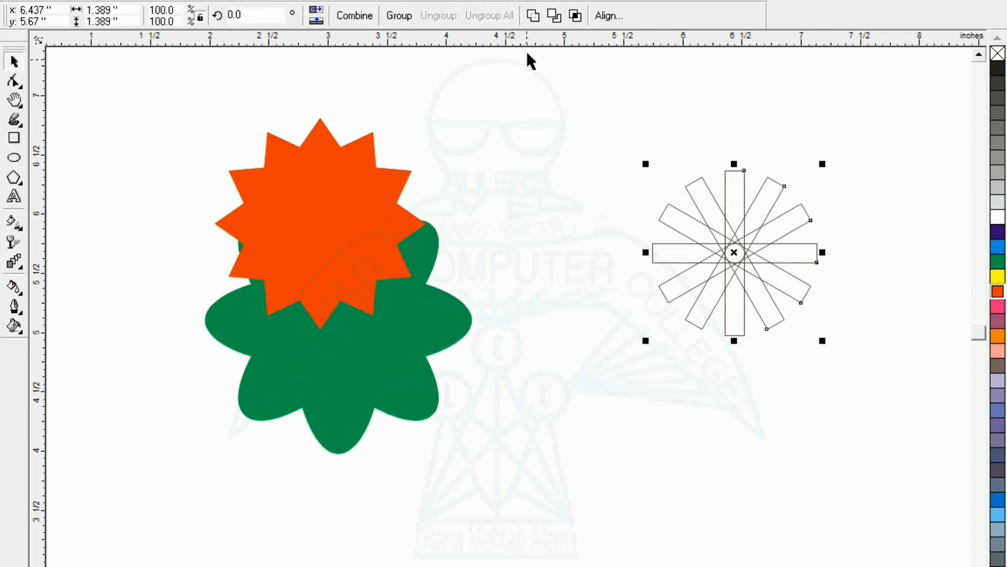
click(533, 15)
click(714, 272)
click(780, 315)
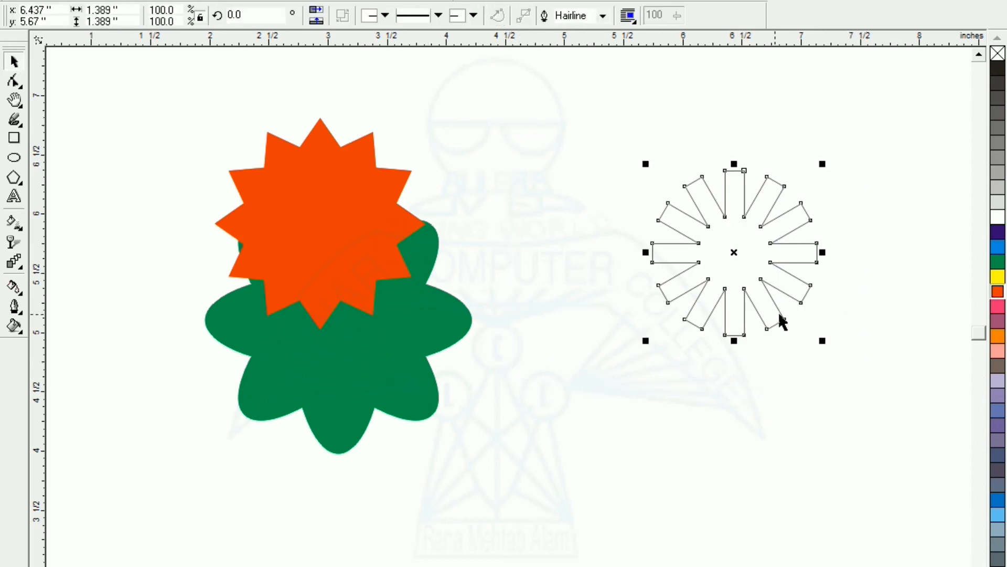
- Fill the twelve-armed shape with blue and place it beside the green flower, centred at about x 5.26, y 5.6 in
click(768, 372)
click(719, 297)
click(724, 259)
drag(755, 291, 665, 274)
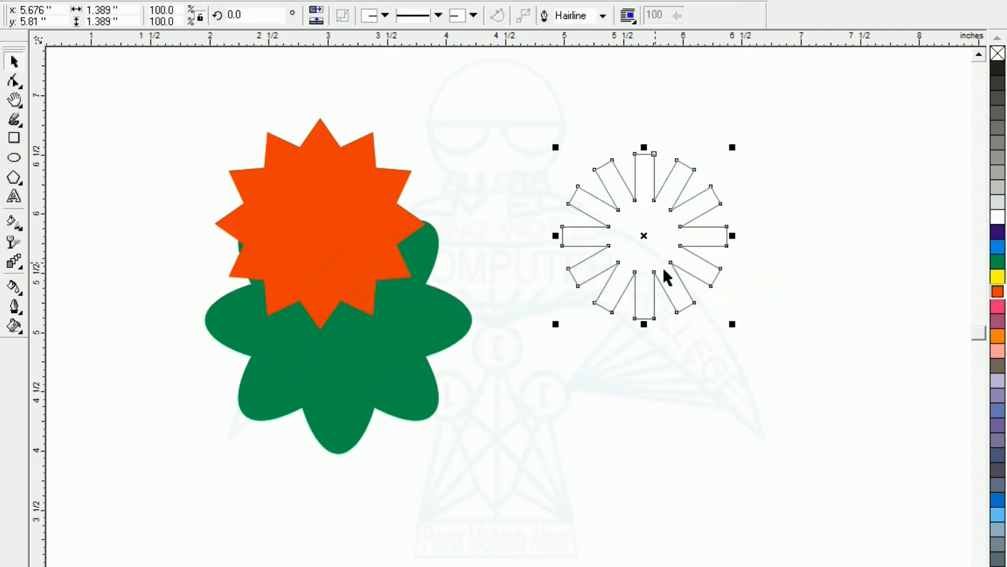
click(997, 248)
click(637, 341)
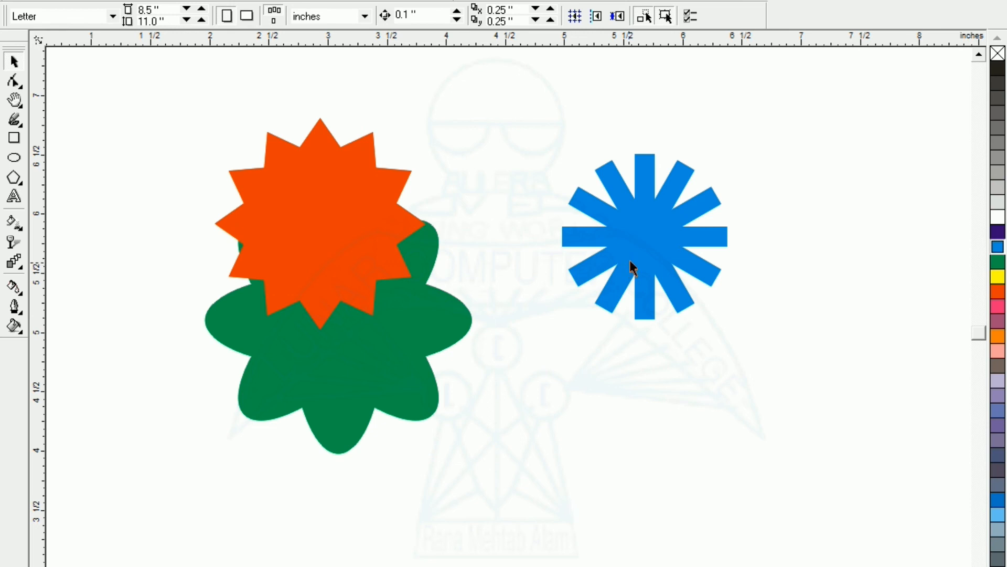
click(652, 295)
drag(652, 296, 604, 321)
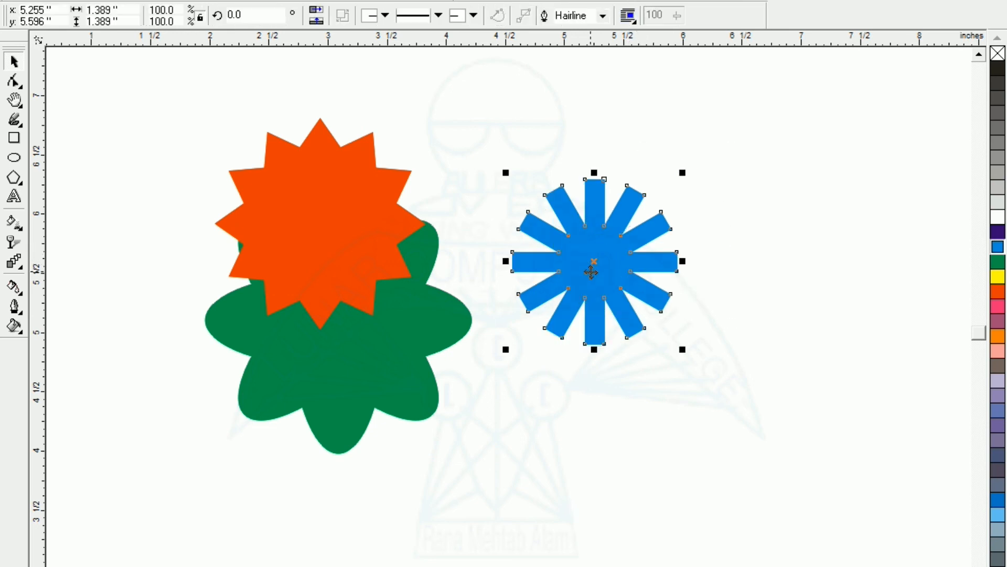
click(605, 436)
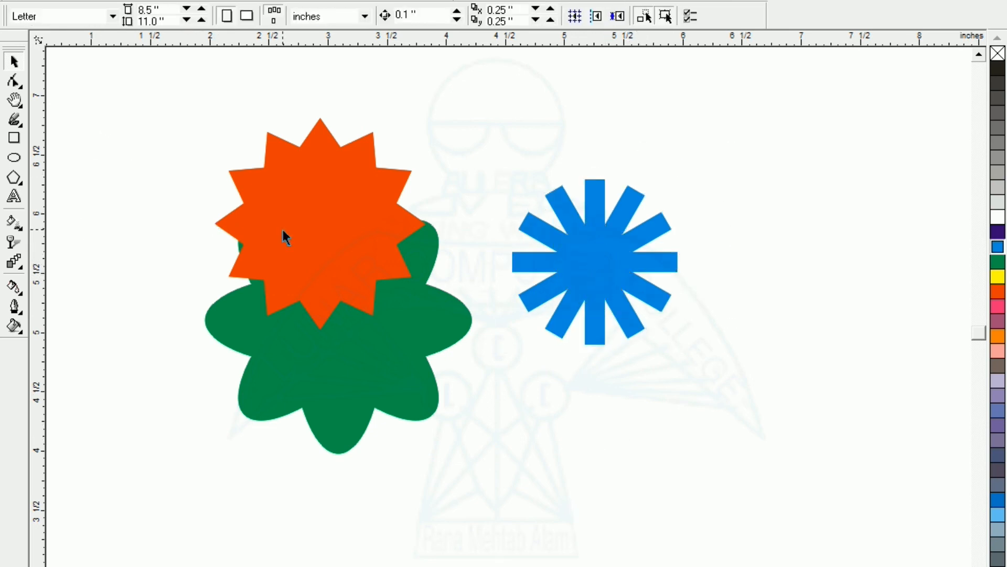